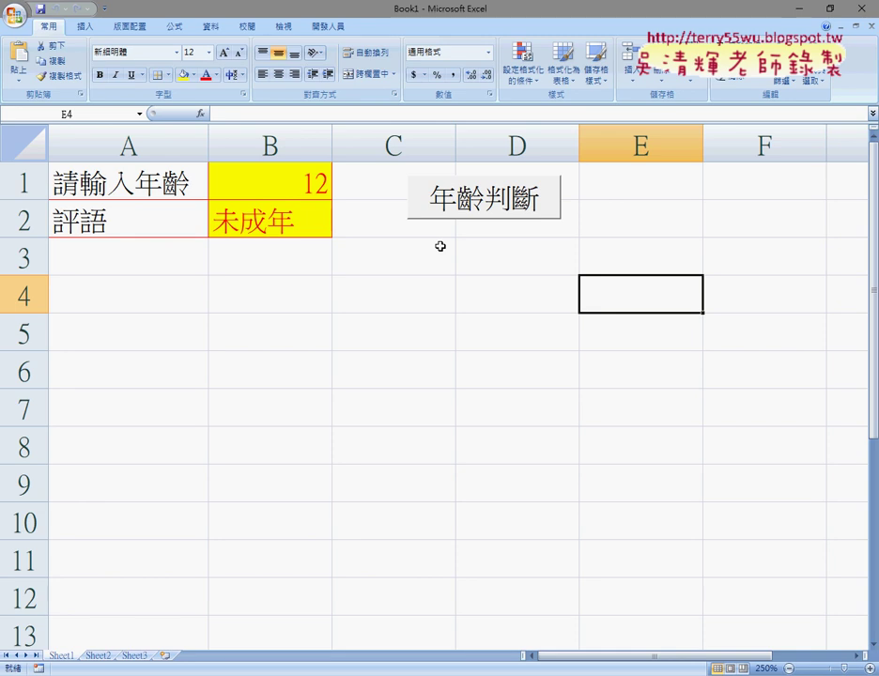
Step: Inspect the age prompt and result cells A1, B1, A2 and B2
{"action": "left_click", "coordinate": [124, 185]}
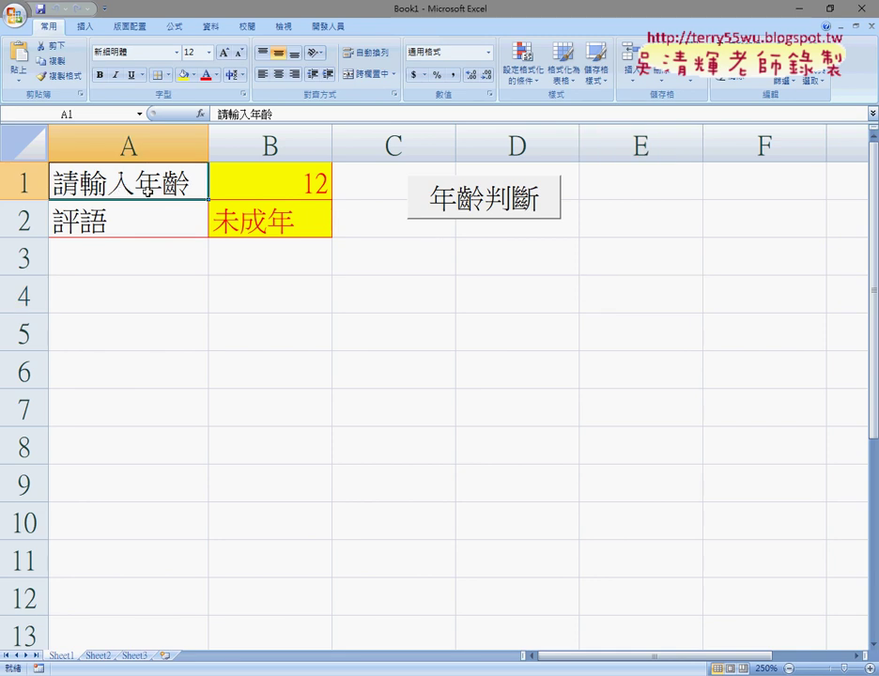
{"action": "left_click", "coordinate": [279, 192]}
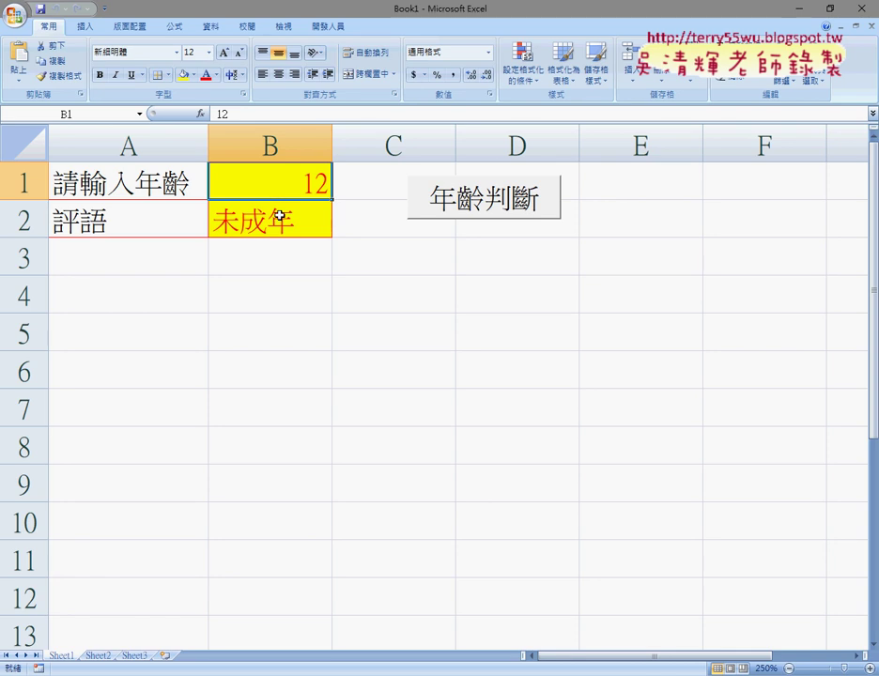
{"action": "left_click", "coordinate": [283, 221]}
{"action": "left_click", "coordinate": [151, 231]}
{"action": "left_click", "coordinate": [263, 236]}
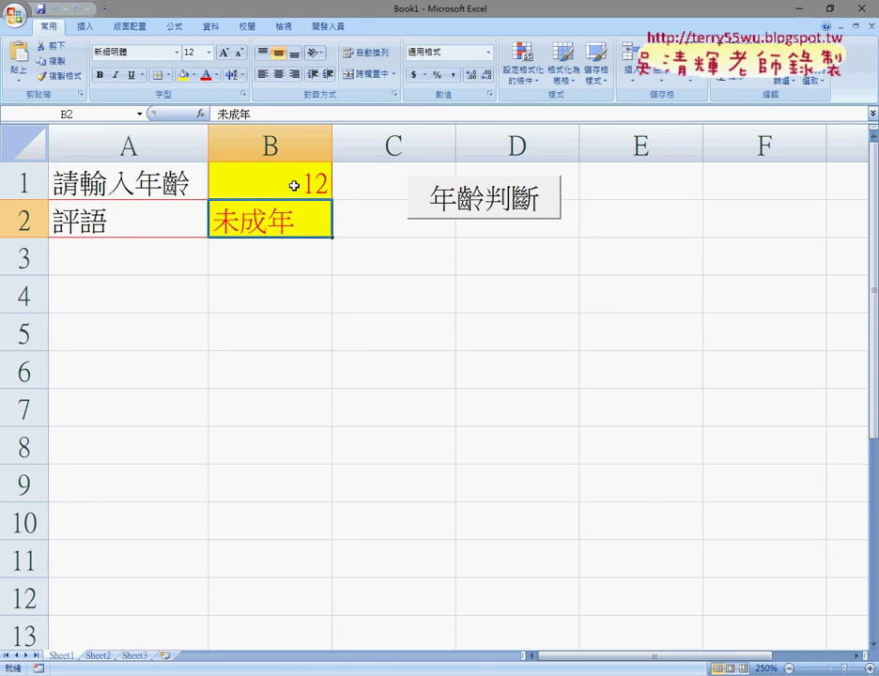
Step: Change the age in B1 from 12 to 55
{"action": "double_click", "coordinate": [293, 181]}
{"action": "left_click_drag", "start_coordinate": [304, 180], "coordinate": [339, 181]}
{"action": "type", "text": "5"}
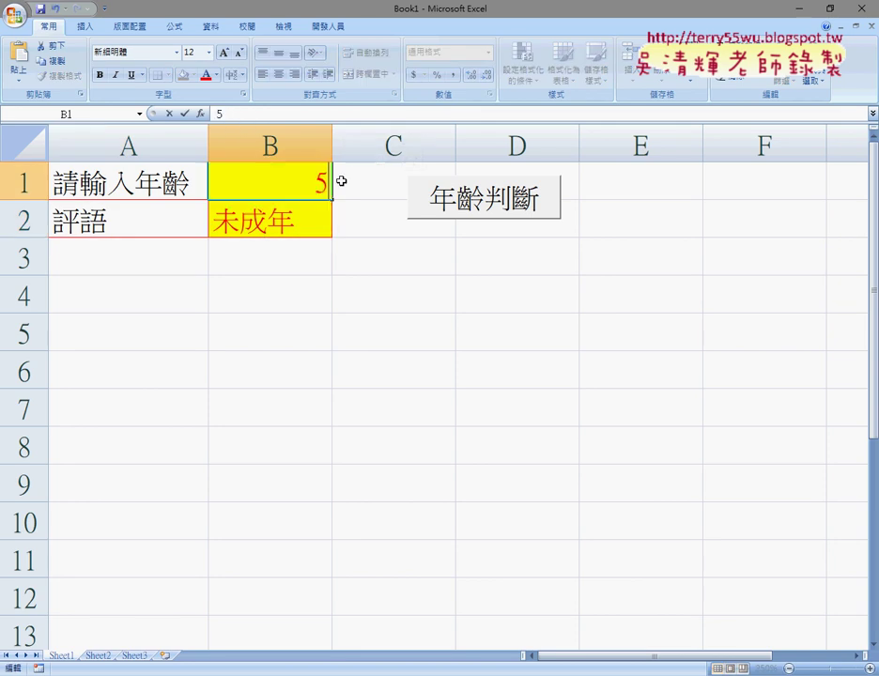
{"action": "type", "text": "5"}
{"action": "left_click", "coordinate": [427, 268]}
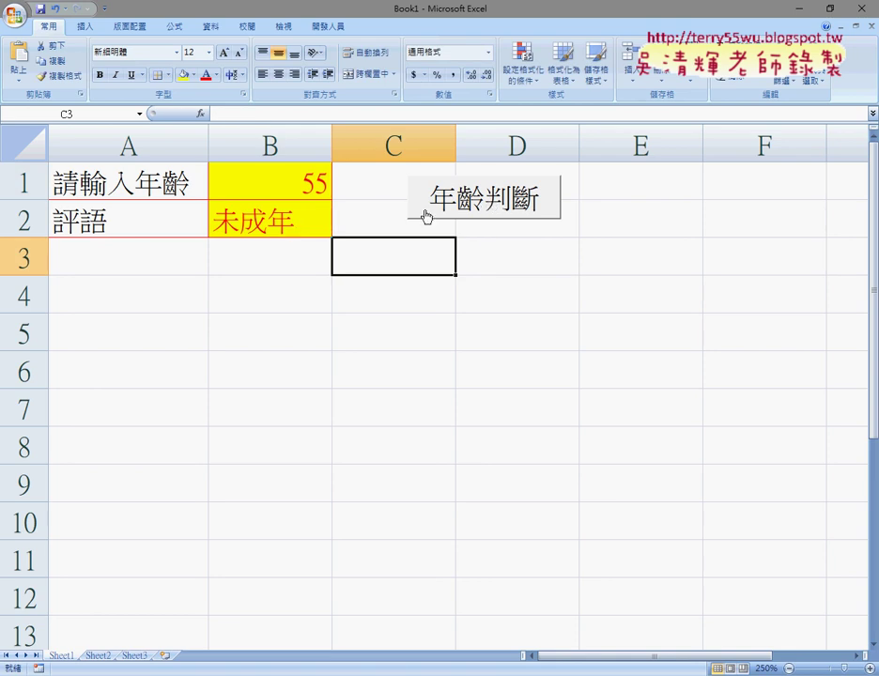
Step: Run the 年齡判斷 macro and check that B2 now shows 壯年
{"action": "left_click", "coordinate": [457, 202]}
{"action": "left_click", "coordinate": [288, 230]}
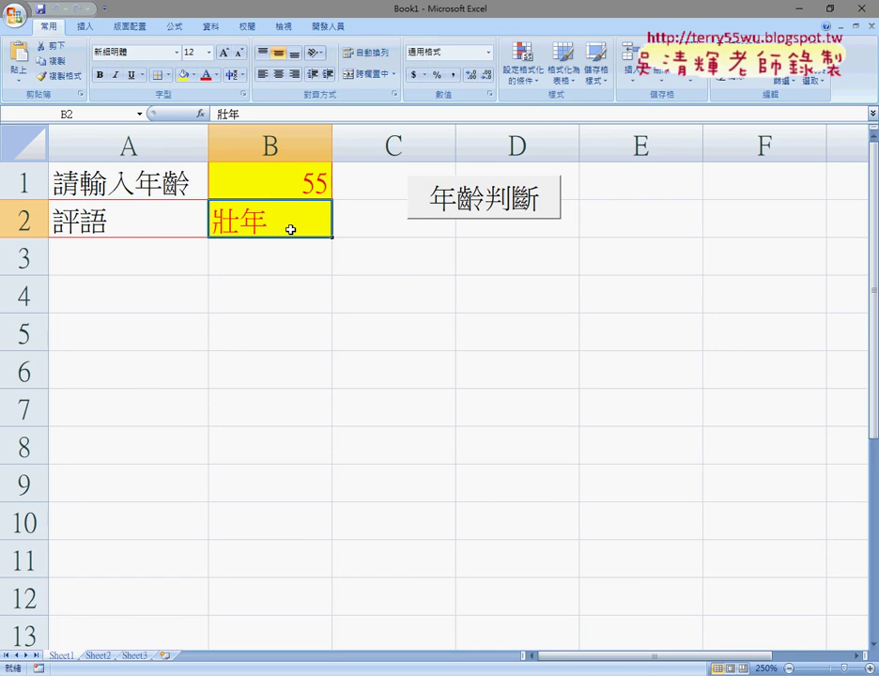
{"action": "left_click", "coordinate": [308, 181]}
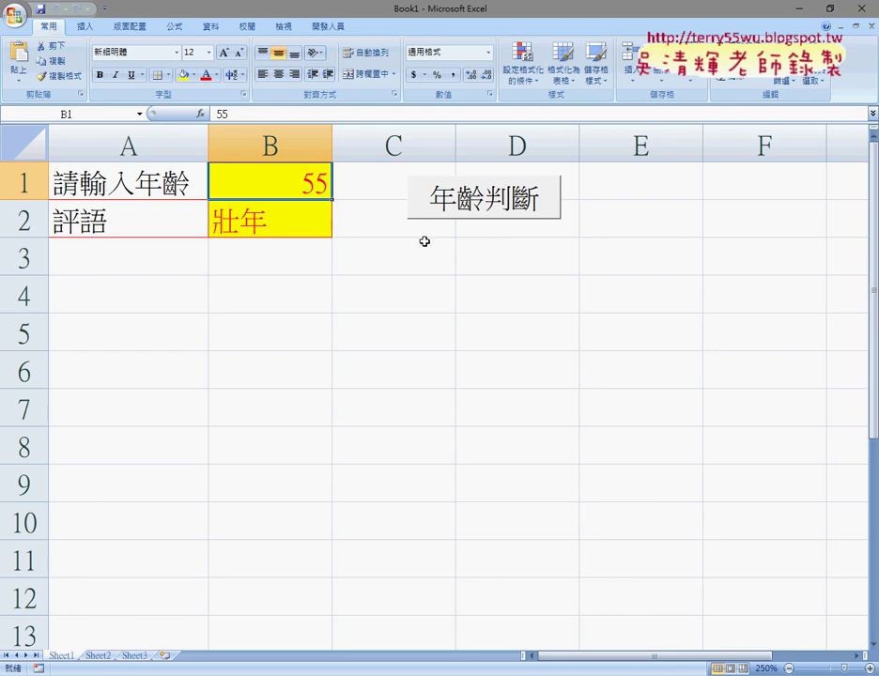
Step: Review cells B2 and B1, then show the 開發人員 (Developer) ribbon
{"action": "left_click", "coordinate": [309, 222]}
{"action": "key", "text": "Up"}
{"action": "left_click", "coordinate": [320, 223]}
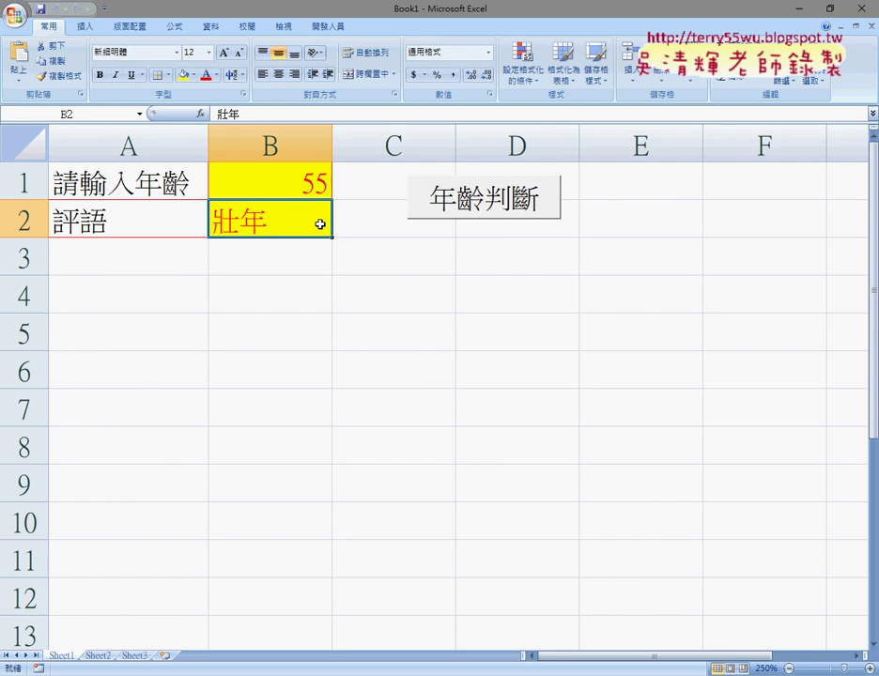
{"action": "left_click", "coordinate": [247, 178]}
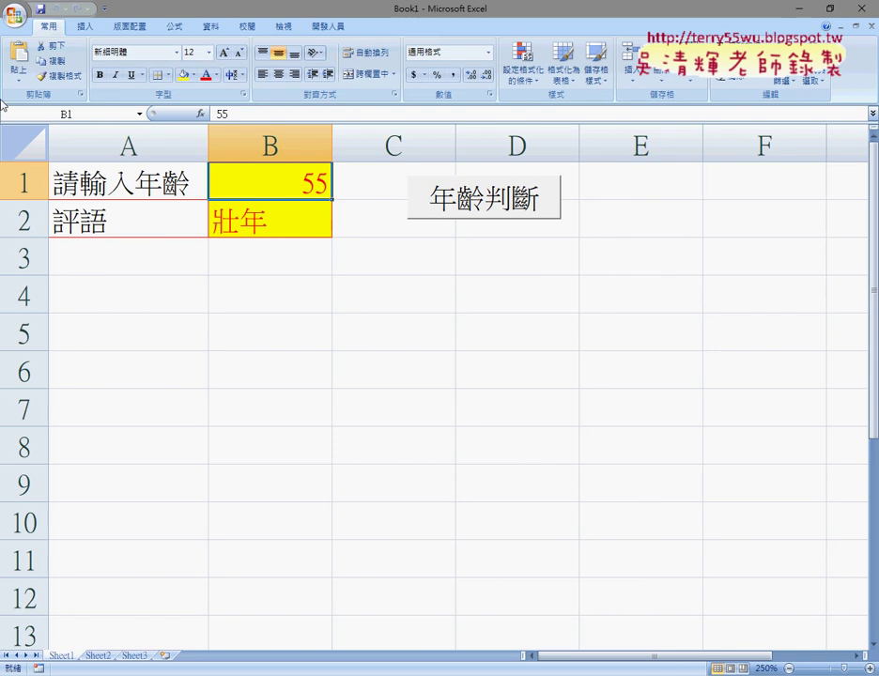
{"action": "left_click", "coordinate": [328, 26]}
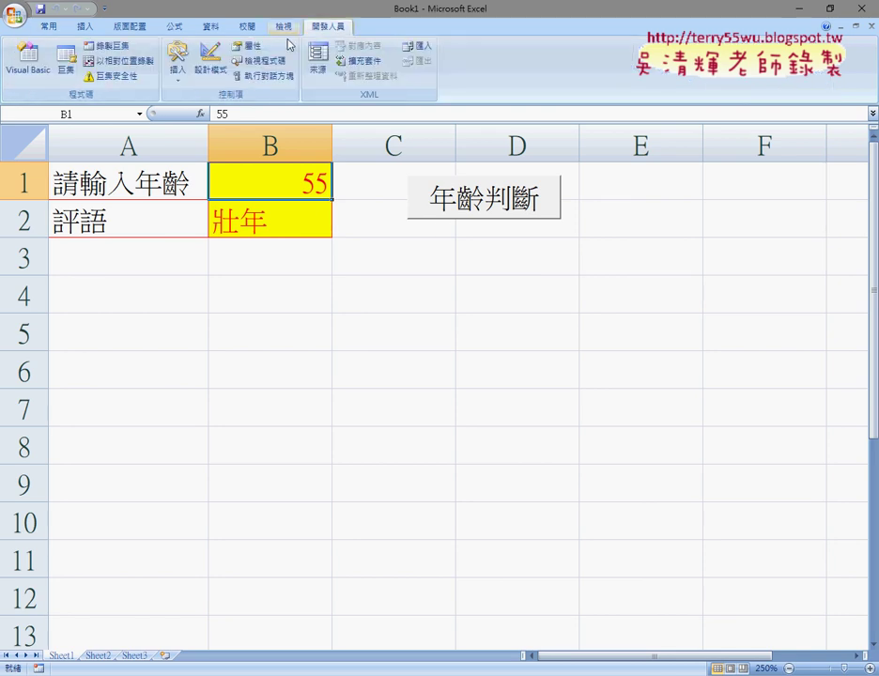
Step: Open Module1 in the Visual Basic Editor and undo the earlier edits to the second Sub
{"action": "left_click", "coordinate": [28, 64]}
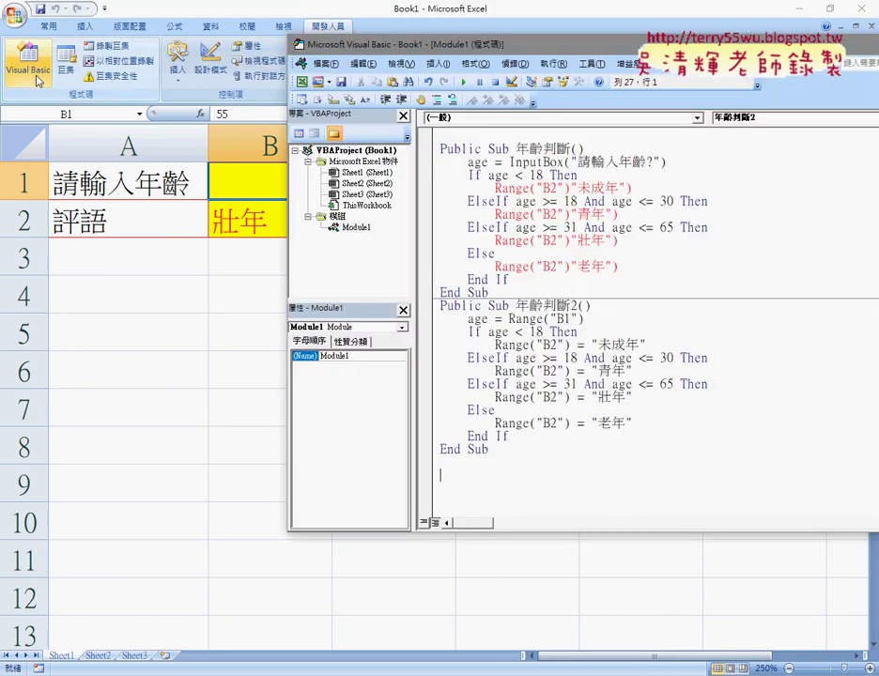
{"action": "left_click", "coordinate": [492, 331]}
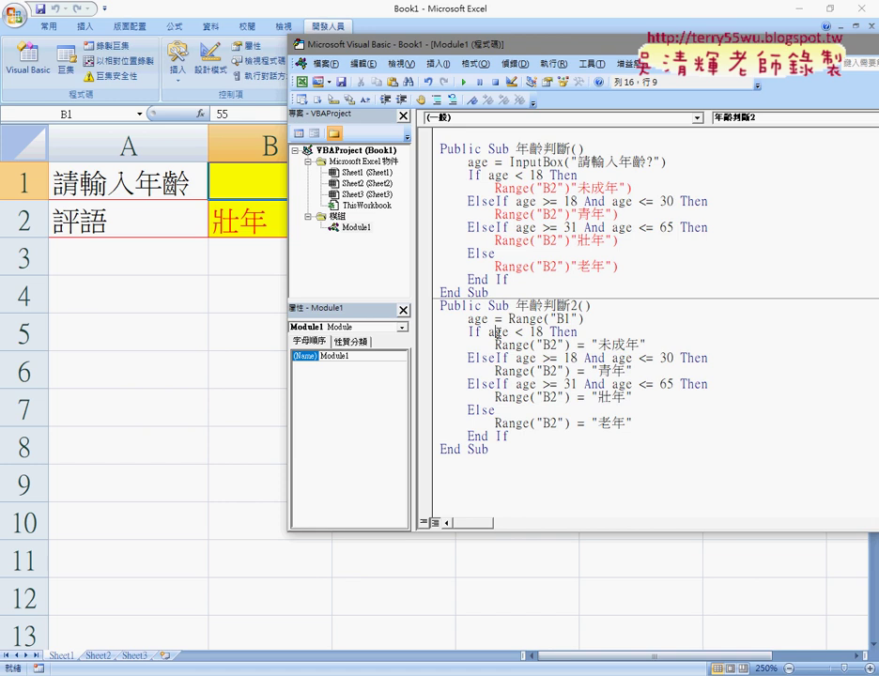
{"action": "key", "text": "ctrl+z"}
{"action": "key", "text": "ctrl+z"}
{"action": "key", "text": "ctrl+z"}
{"action": "key", "text": "ctrl+z"}
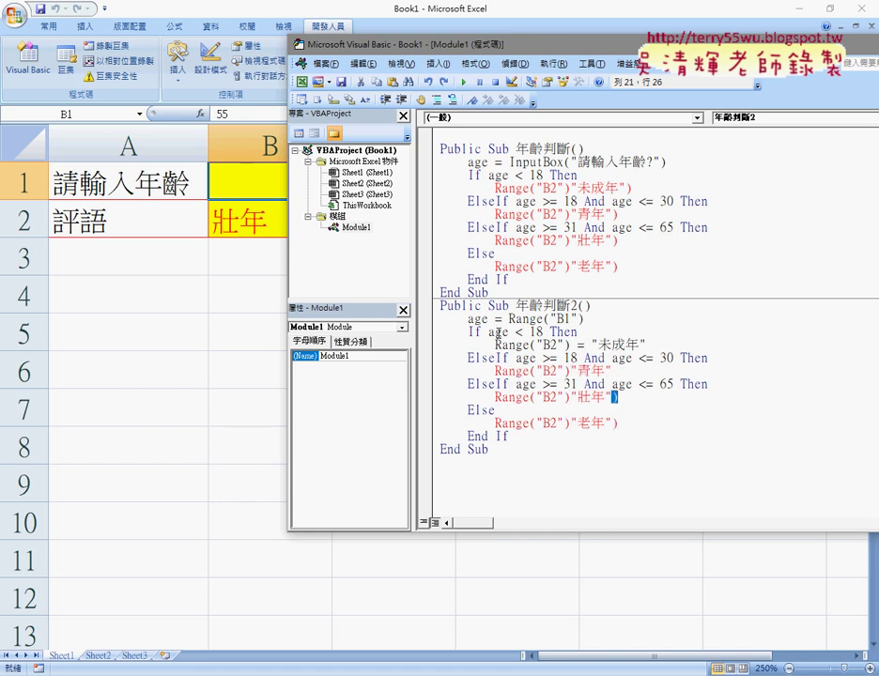
{"action": "key", "text": "ctrl+z"}
{"action": "key", "text": "ctrl+z"}
{"action": "key", "text": "ctrl+z"}
{"action": "key", "text": "ctrl+z"}
{"action": "key", "text": "ctrl+z"}
{"action": "key", "text": "ctrl+z"}
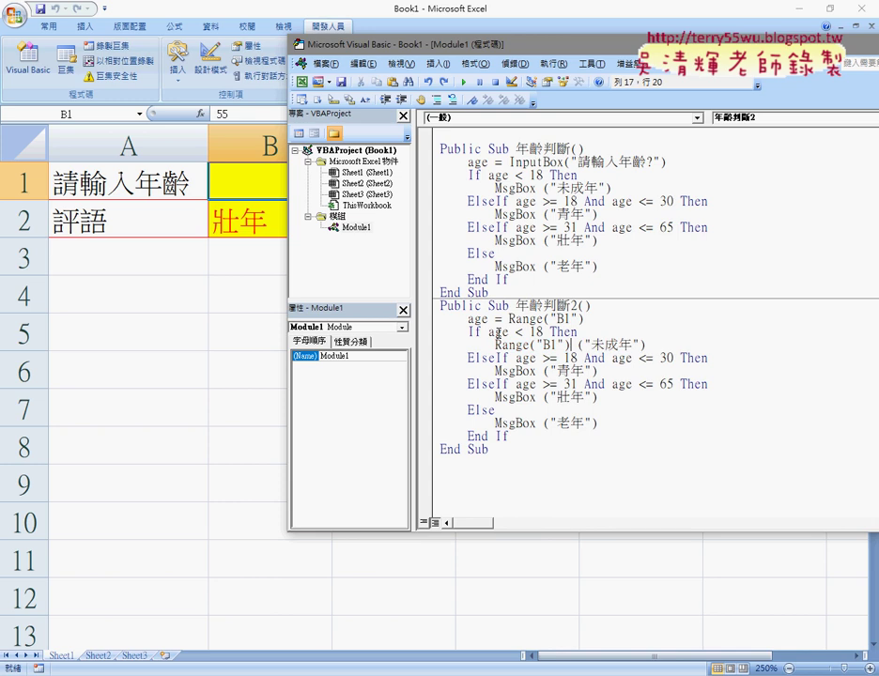
{"action": "key", "text": "ctrl+z"}
{"action": "key", "text": "ctrl+z"}
{"action": "key", "text": "ctrl+z"}
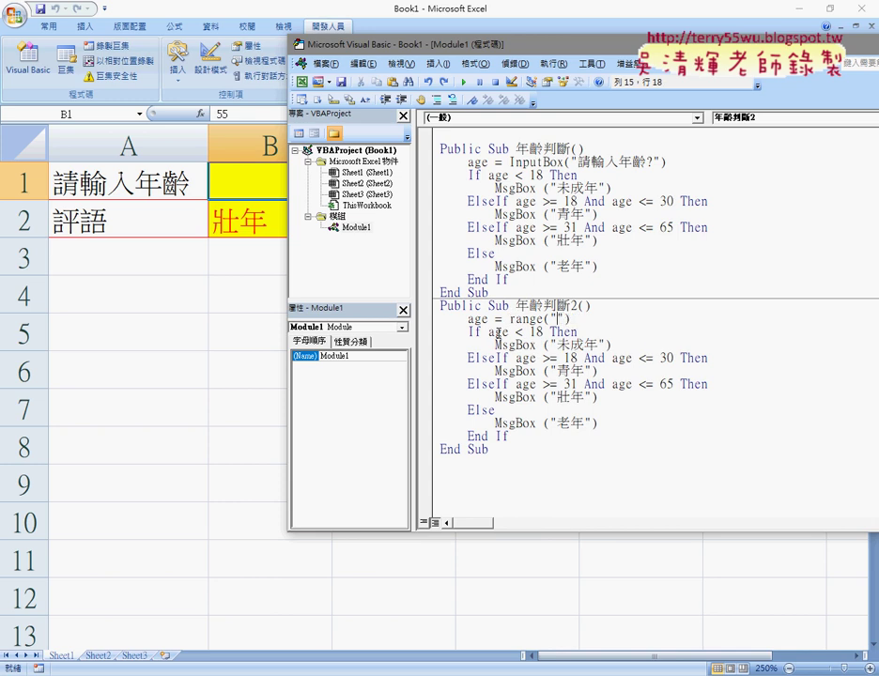
Step: Delete the second Sub so only 年齡判斷 remains, and select all of its code
{"action": "left_click_drag", "start_coordinate": [480, 469], "coordinate": [439, 306]}
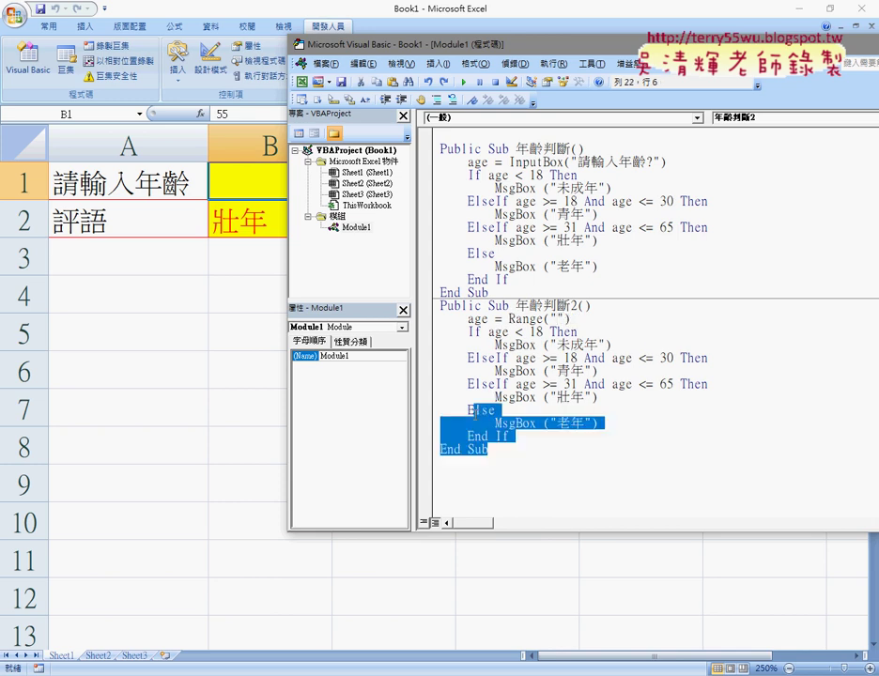
{"action": "key", "text": "Delete"}
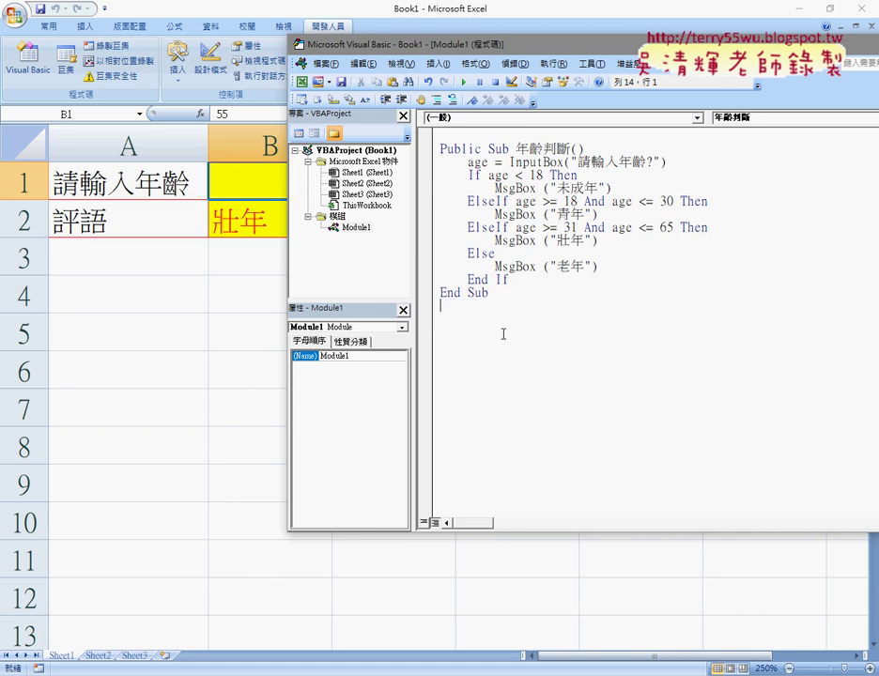
{"action": "left_click", "coordinate": [506, 298]}
{"action": "key", "text": "ctrl+a"}
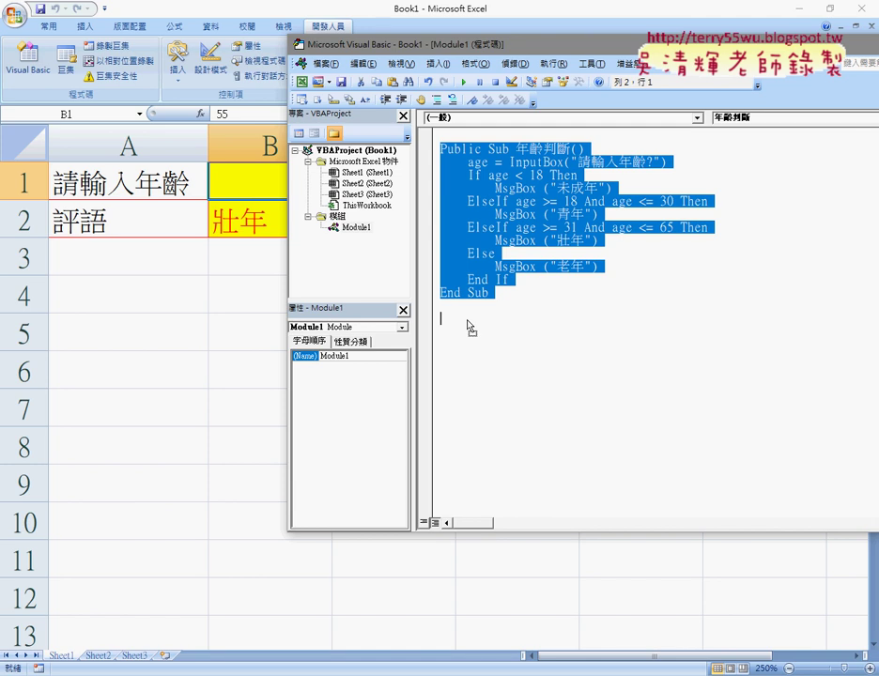
Step: Paste a copy of 年齡判斷 below the original and rename the copy 年齡判斷2
{"action": "type", "text": "Public Sub 年齡判斷()     age = InputBox(\"請輸入年齡?\")     If age < 18 Then         MsgBox (\"未成年\")     ElseIf age >= 18 And age <= 30 Then         MsgBox (\"青年\")     ElseIf age >= 31 And age <= 65 Then         MsgBox (\"壯年\")     Else         MsgBox (\"老年\")     End If End Sub"}
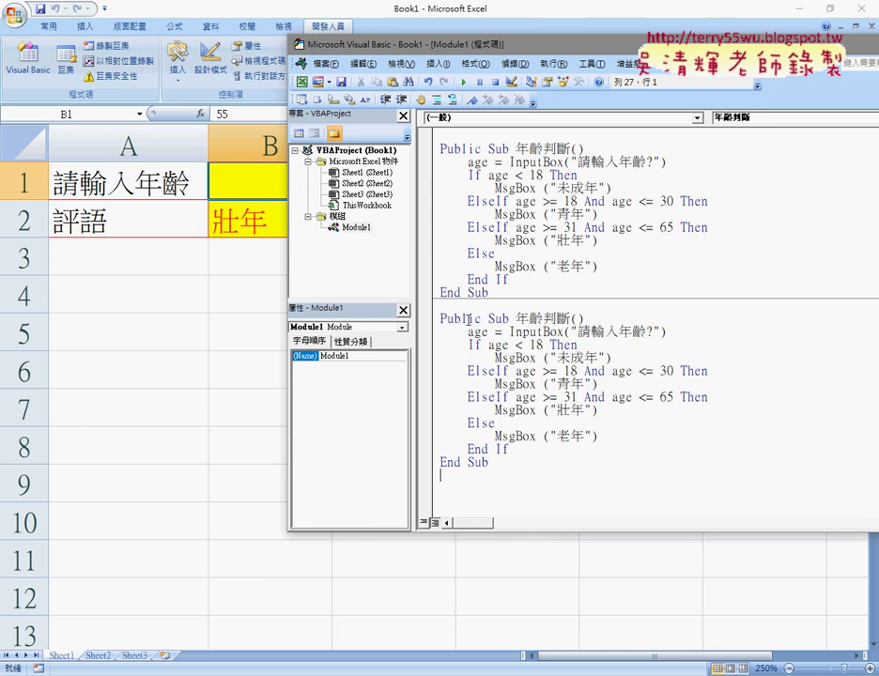
{"action": "left_click", "coordinate": [573, 320]}
{"action": "type", "text": "2"}
Step: In 年齡判斷2, replace InputBox("請輸入年齡?") with Range("B1") on the age line
{"action": "left_click_drag", "start_coordinate": [508, 331], "coordinate": [571, 332]}
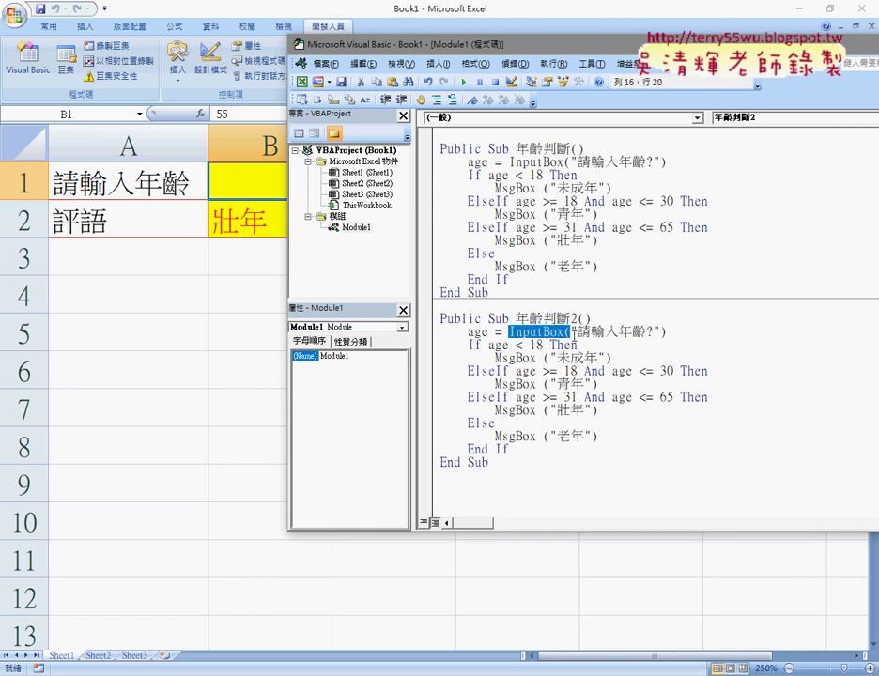
{"action": "left_click_drag", "start_coordinate": [339, 43], "coordinate": [423, 52]}
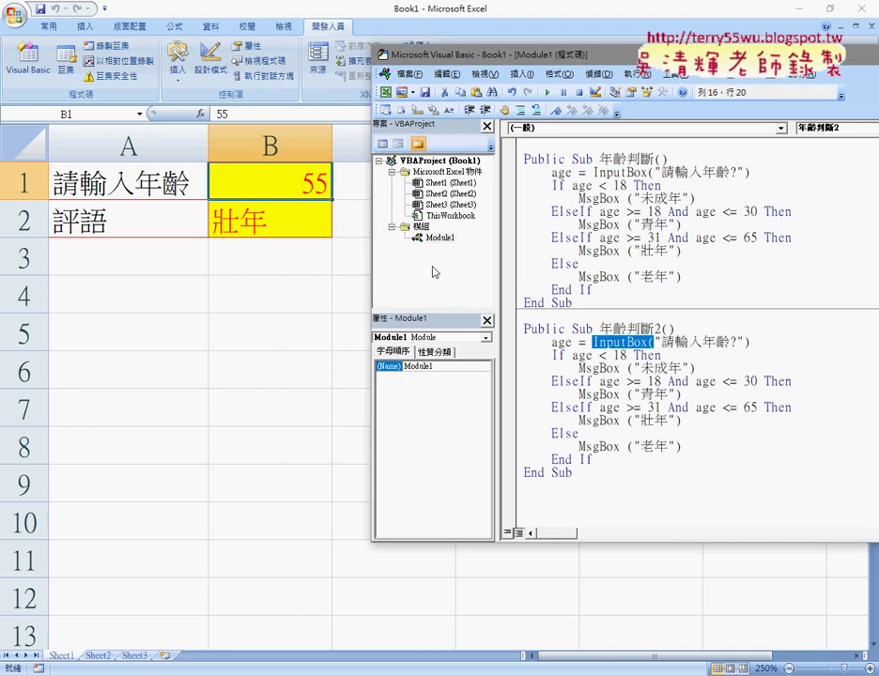
{"action": "left_click_drag", "start_coordinate": [751, 342], "coordinate": [593, 344]}
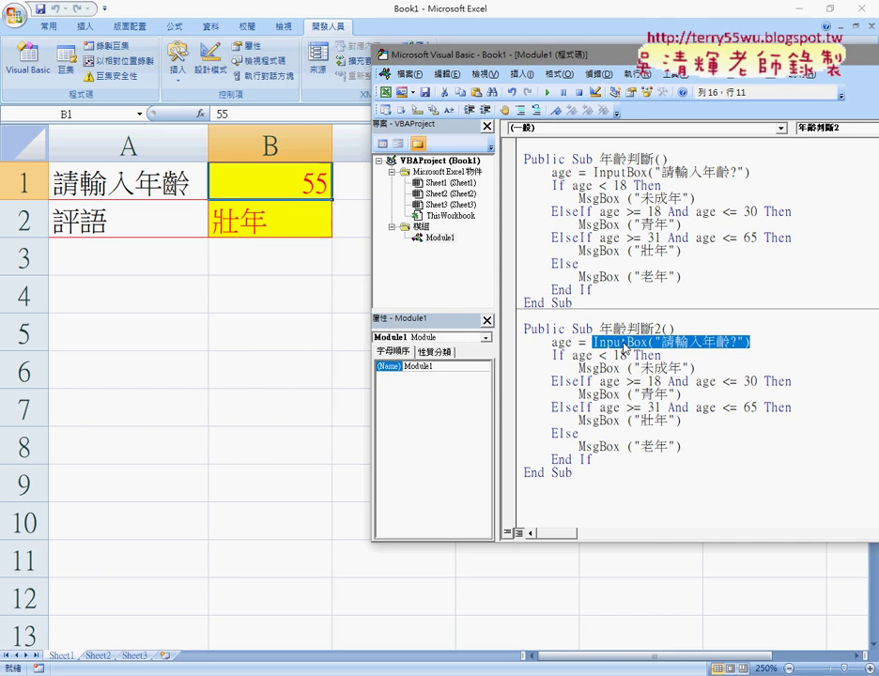
{"action": "type", "text": "ran"}
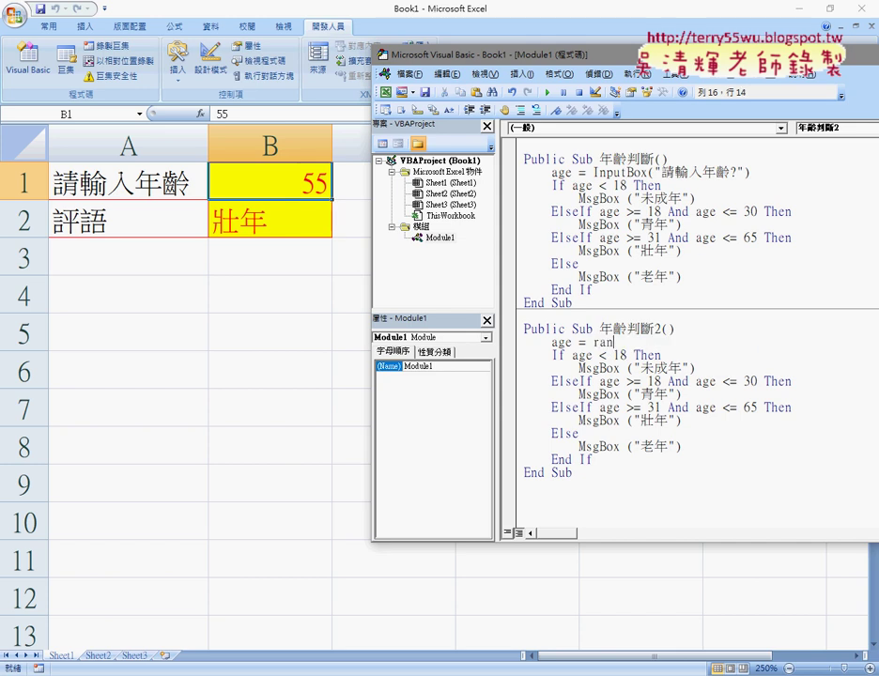
{"action": "type", "text": "ge("}
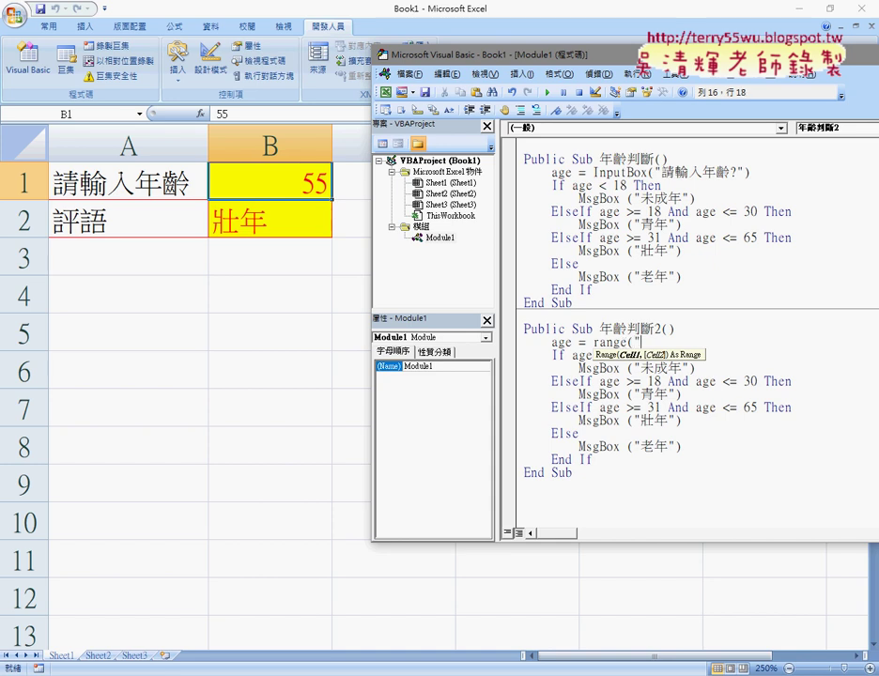
{"action": "type", "text": "\"B"}
{"action": "type", "text": "1\""}
{"action": "type", "text": ")"}
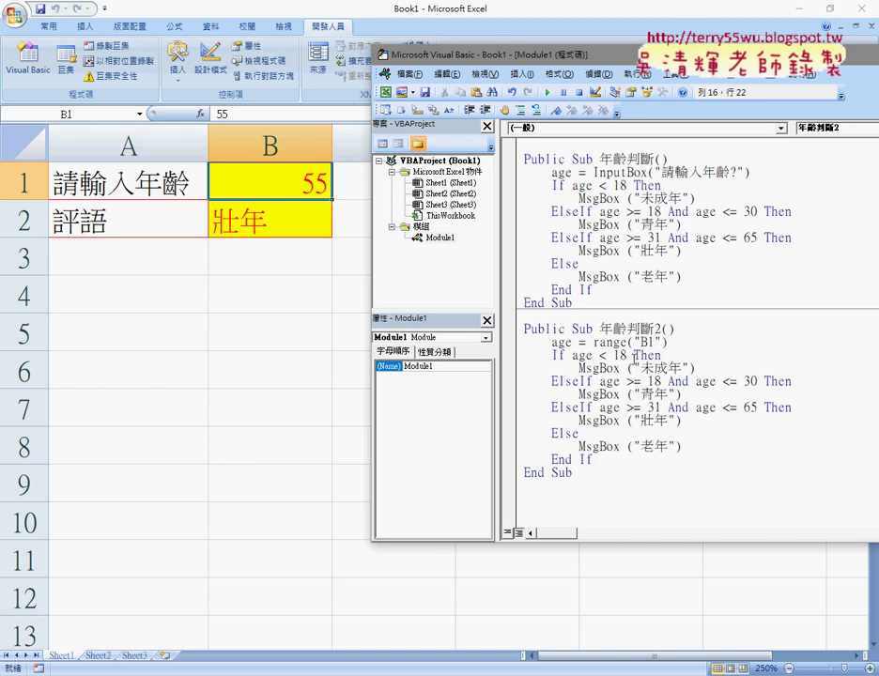
{"action": "left_click", "coordinate": [580, 435]}
{"action": "left_click_drag", "start_coordinate": [668, 342], "coordinate": [592, 342]}
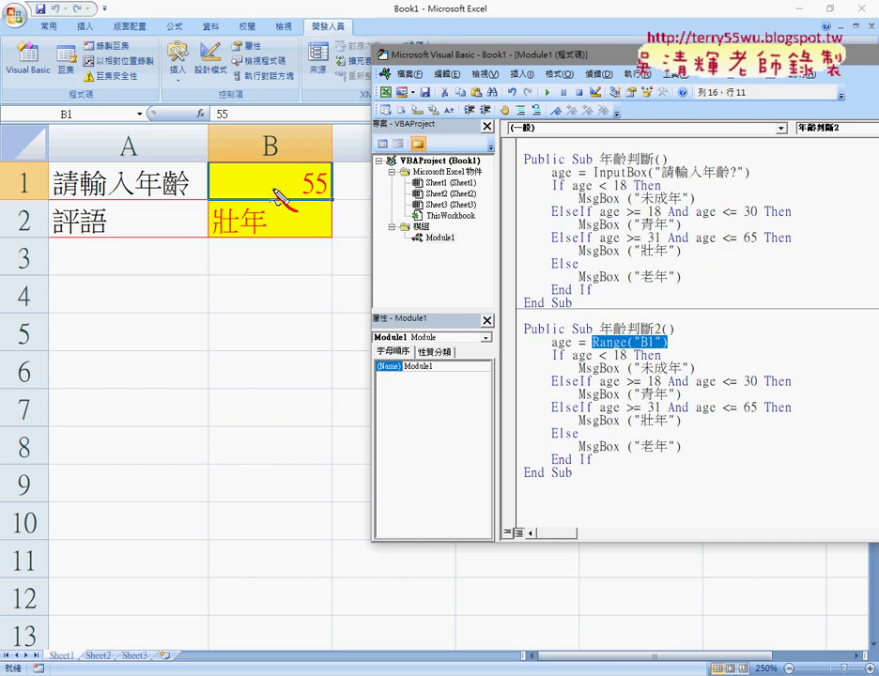
{"action": "mouse_move", "coordinate": [324, 159]}
{"action": "left_mouse_down"}
{"action": "mouse_move", "coordinate": [314, 224]}
{"action": "mouse_move", "coordinate": [364, 170]}
{"action": "mouse_move", "coordinate": [564, 242]}
{"action": "mouse_move", "coordinate": [610, 327]}
{"action": "mouse_move", "coordinate": [565, 301]}
{"action": "mouse_move", "coordinate": [555, 361]}
{"action": "left_mouse_up"}
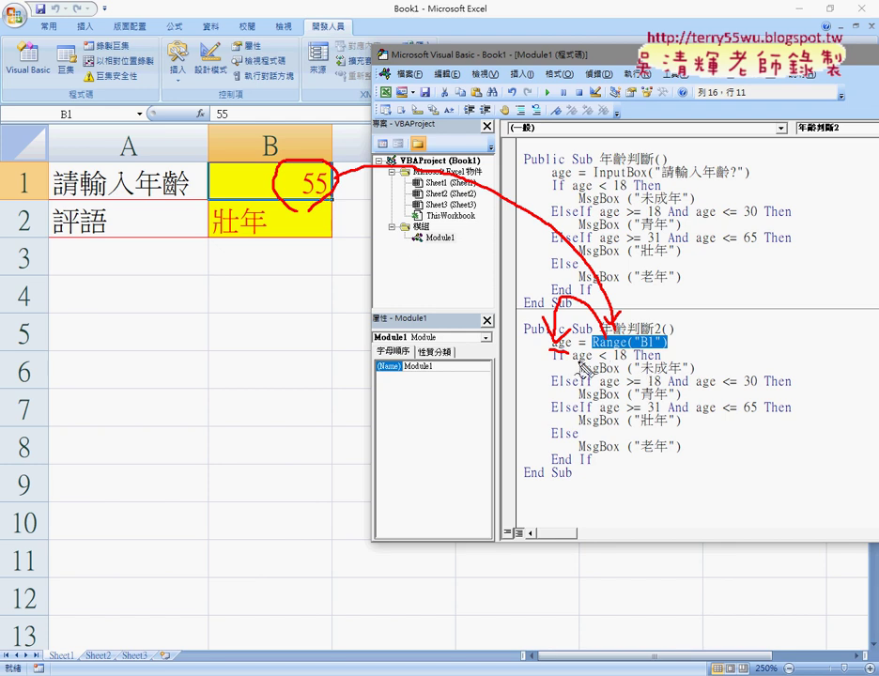
{"action": "left_click_drag", "start_coordinate": [575, 357], "coordinate": [605, 357]}
{"action": "key", "text": "Escape"}
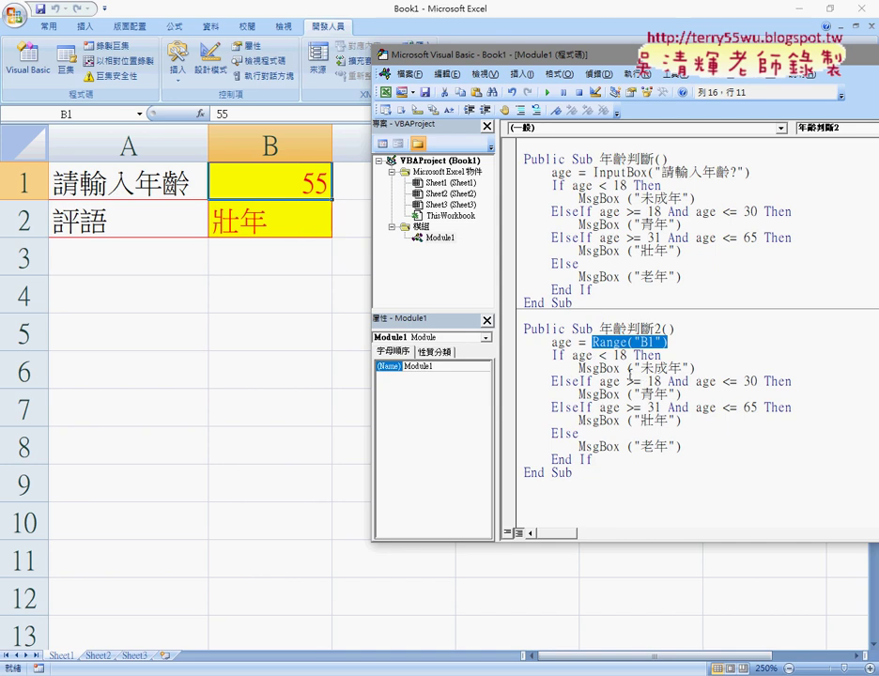
{"action": "left_click_drag", "start_coordinate": [633, 368], "coordinate": [578, 368]}
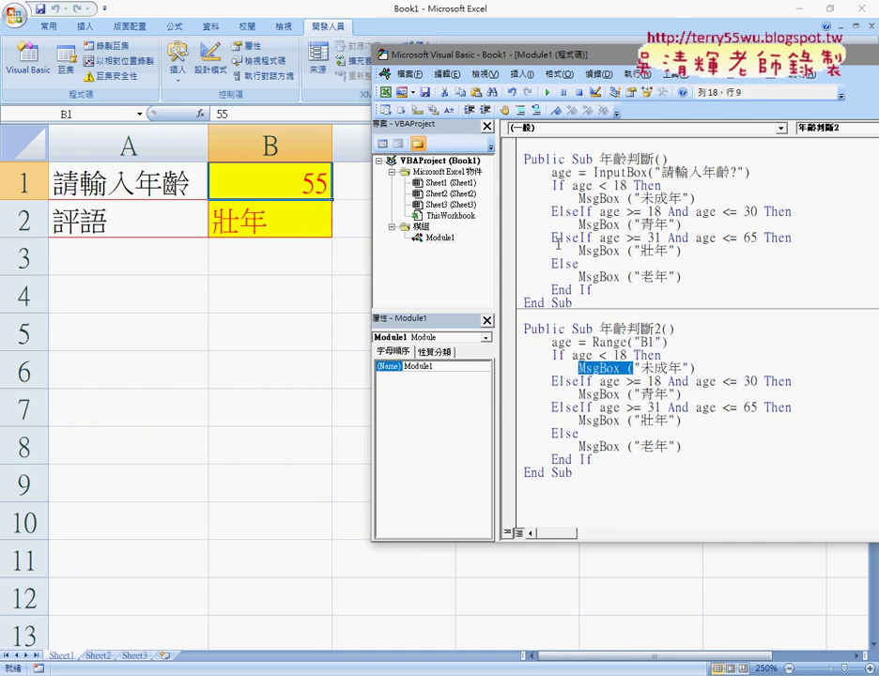
{"action": "left_click", "coordinate": [549, 92]}
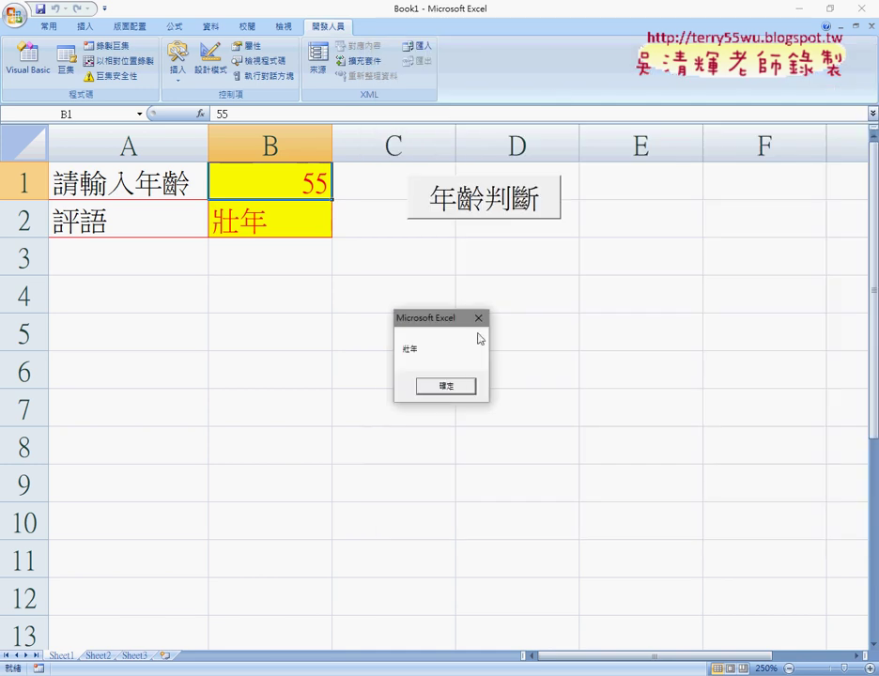
{"action": "left_click", "coordinate": [448, 384]}
{"action": "left_click", "coordinate": [281, 331]}
{"action": "left_click", "coordinate": [484, 198]}
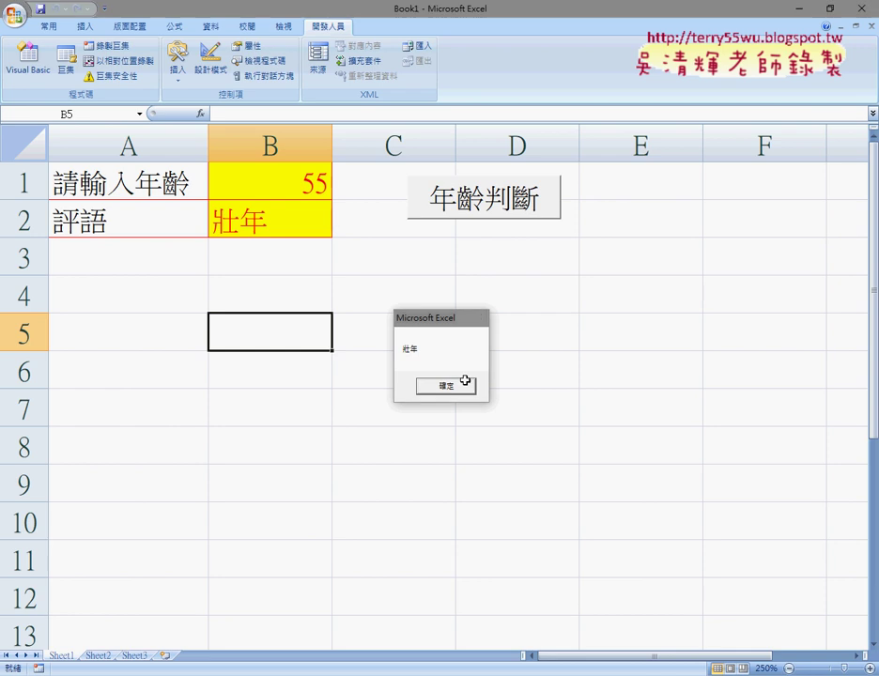
{"action": "left_click", "coordinate": [459, 386]}
{"action": "left_click", "coordinate": [297, 226]}
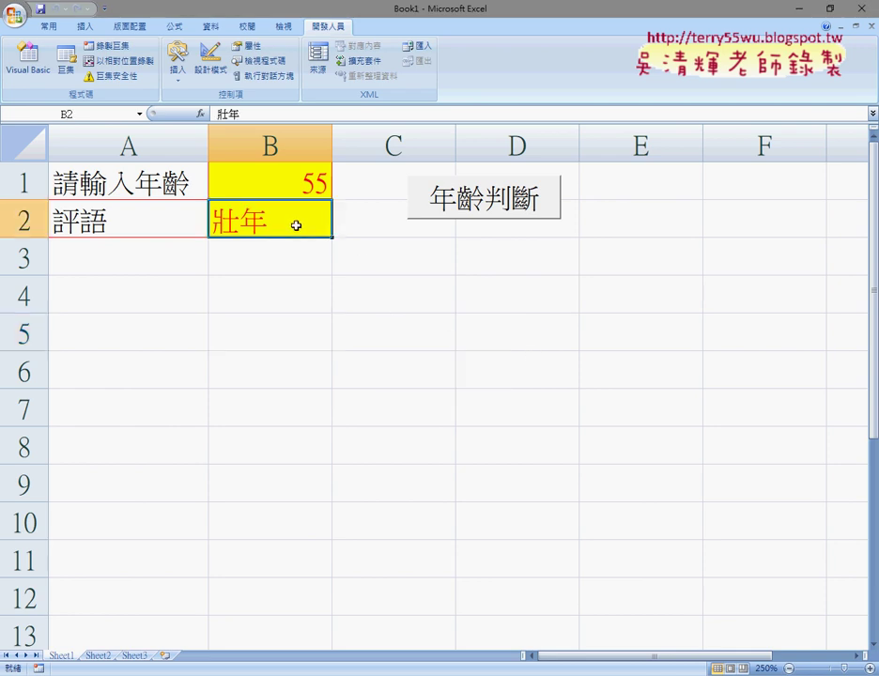
{"action": "left_click", "coordinate": [28, 58]}
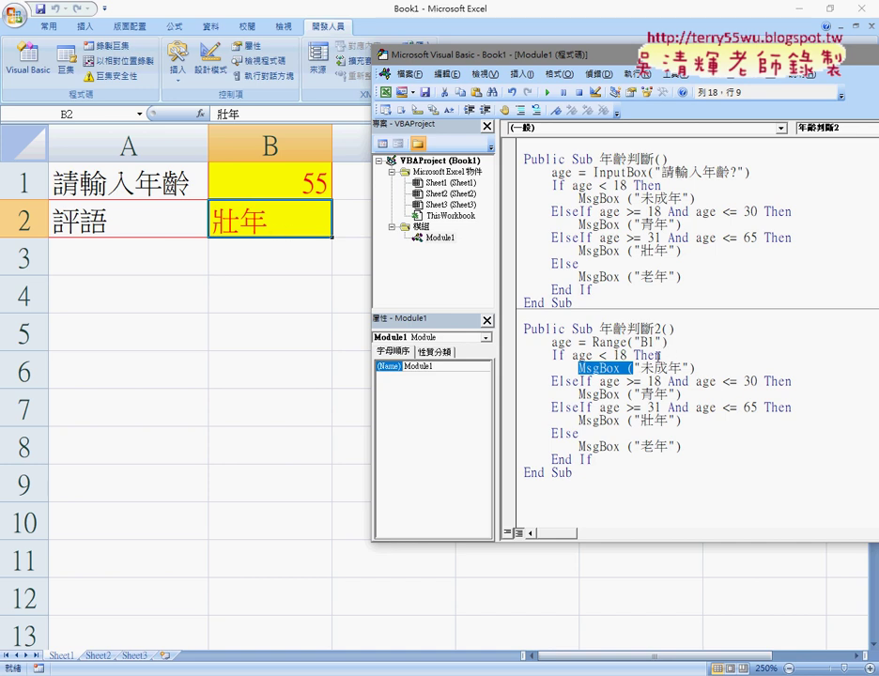
Step: Delete the 'MsgBox (' text from the 未成年 line and dismiss the compile error
{"action": "left_click_drag", "start_coordinate": [635, 368], "coordinate": [580, 368]}
{"action": "key", "text": "Delete"}
{"action": "left_click", "coordinate": [672, 344]}
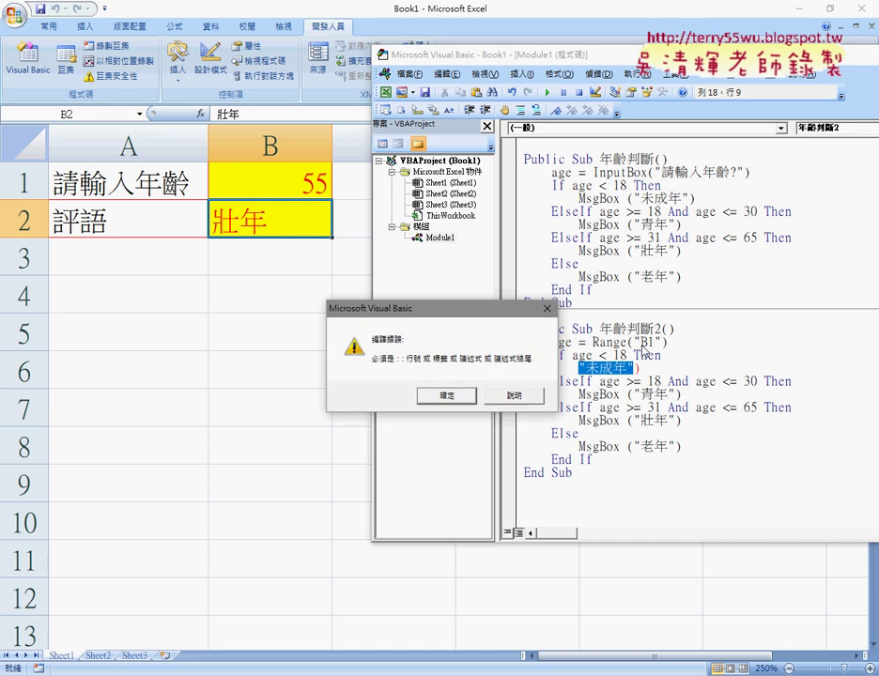
{"action": "left_click", "coordinate": [447, 448]}
Step: Rewrite the 未成年 line as Range("B2") = "未成年", removing the trailing parenthesis
{"action": "left_click_drag", "start_coordinate": [669, 343], "coordinate": [591, 344]}
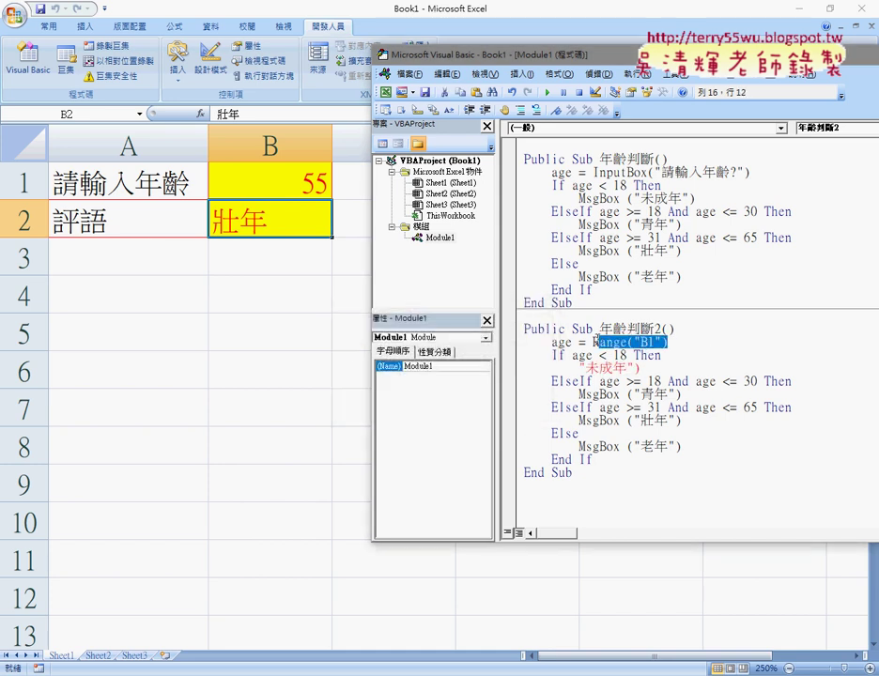
{"action": "key", "text": "ctrl+c"}
{"action": "left_click", "coordinate": [579, 368]}
{"action": "key", "text": "ctrl+v"}
{"action": "left_click_drag", "start_coordinate": [632, 368], "coordinate": [639, 368]}
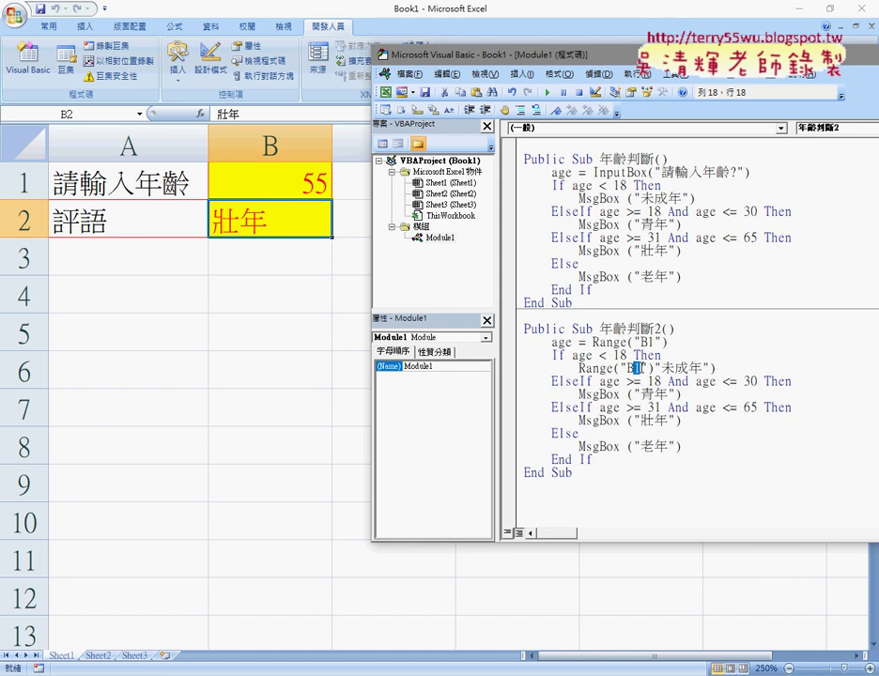
{"action": "type", "text": "2"}
{"action": "left_click", "coordinate": [655, 368]}
{"action": "type", "text": "="}
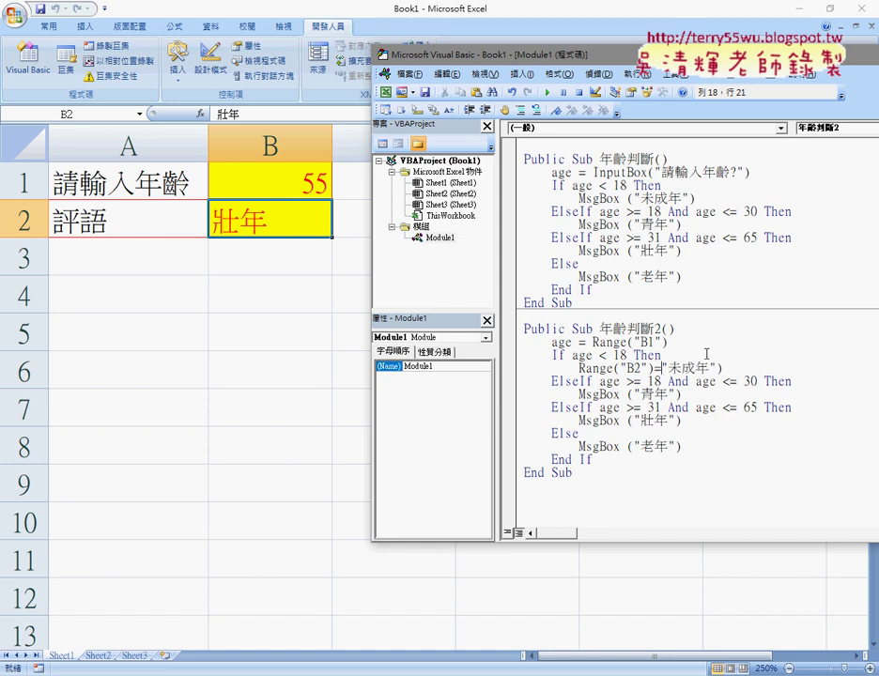
{"action": "left_click", "coordinate": [724, 368]}
{"action": "key", "text": "BackSpace"}
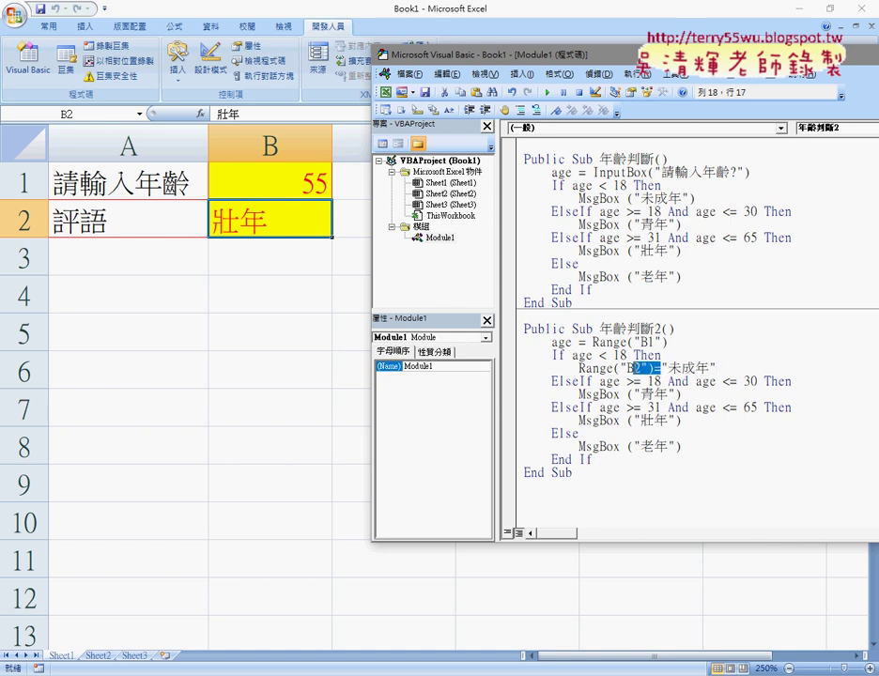
{"action": "mouse_move", "coordinate": [660, 369]}
{"action": "left_mouse_down"}
{"action": "mouse_move", "coordinate": [592, 368]}
{"action": "mouse_move", "coordinate": [632, 395]}
{"action": "left_mouse_up"}
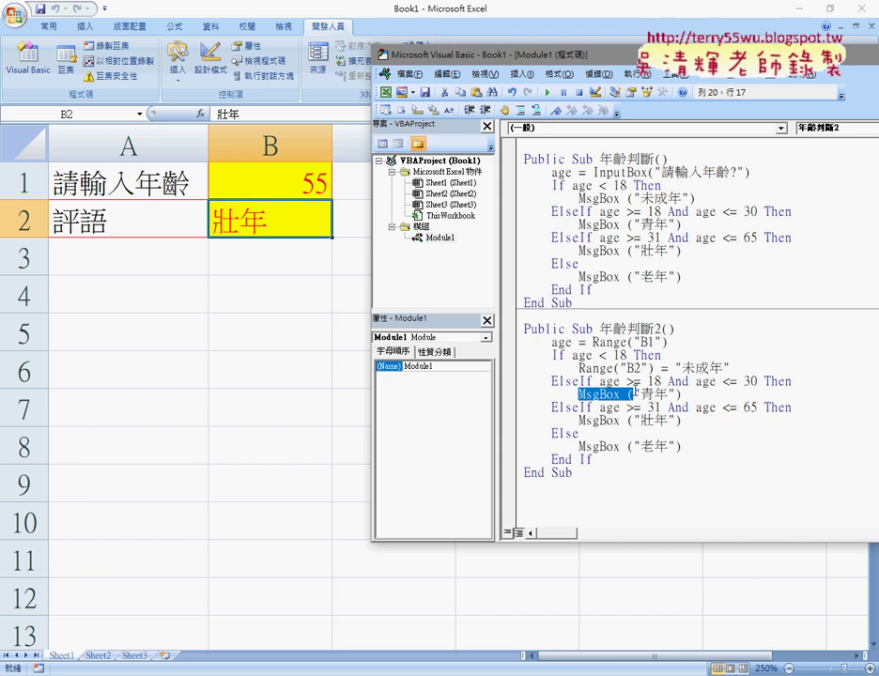
Step: Replace all 7 'MsgBox (' occurrences in the module with Range("B2")=
{"action": "key", "text": "ctrl+h"}
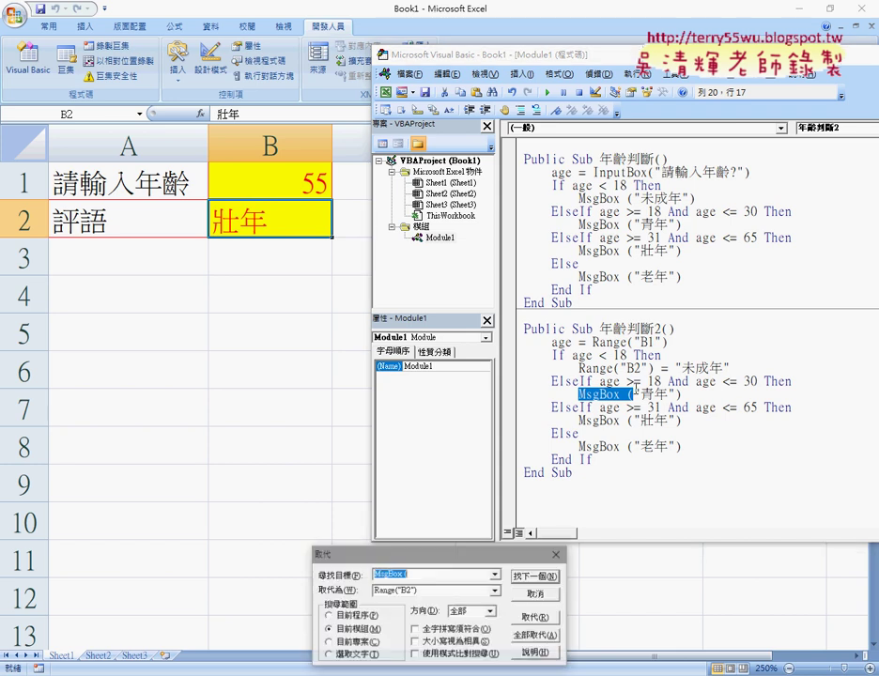
{"action": "left_click_drag", "start_coordinate": [477, 560], "coordinate": [478, 367]}
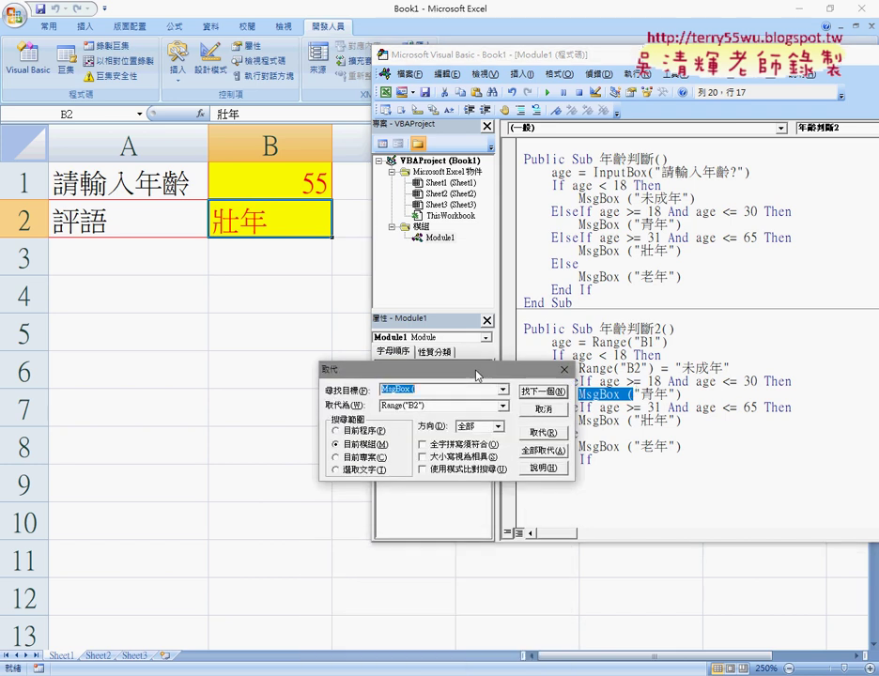
{"action": "key", "text": "Tab"}
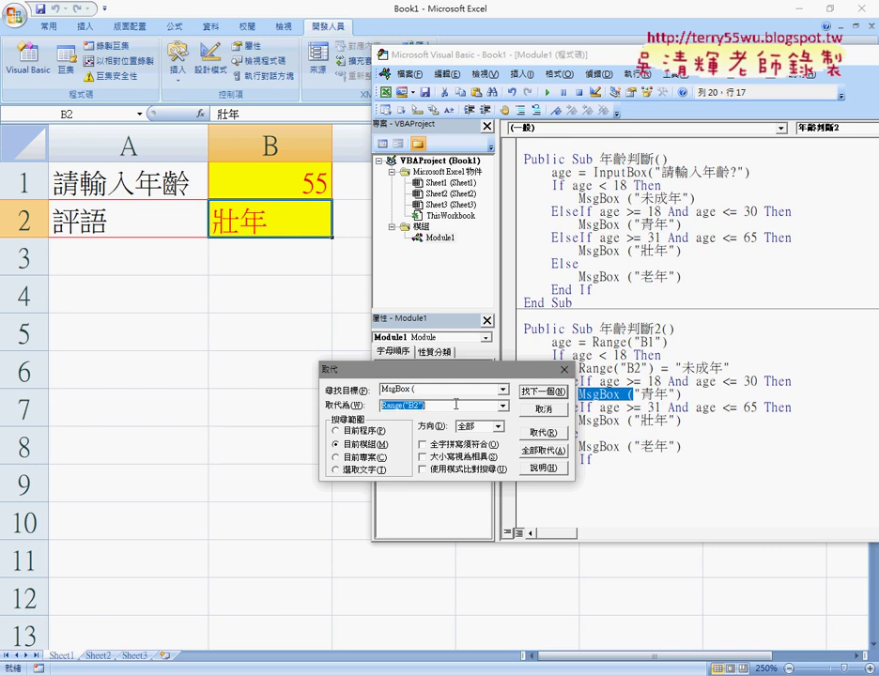
{"action": "left_click", "coordinate": [470, 405]}
{"action": "type", "text": "="}
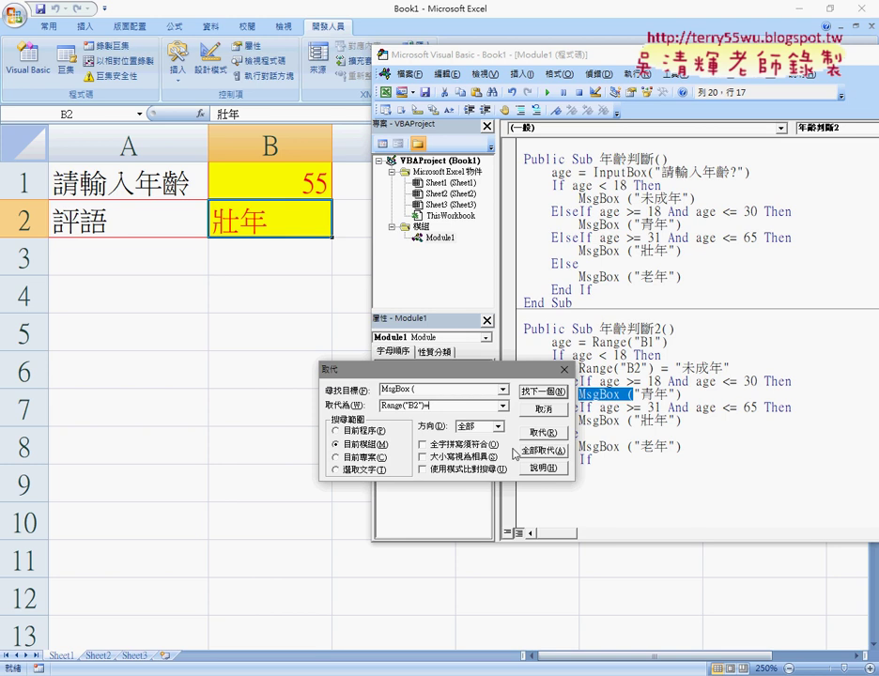
{"action": "left_click", "coordinate": [545, 451]}
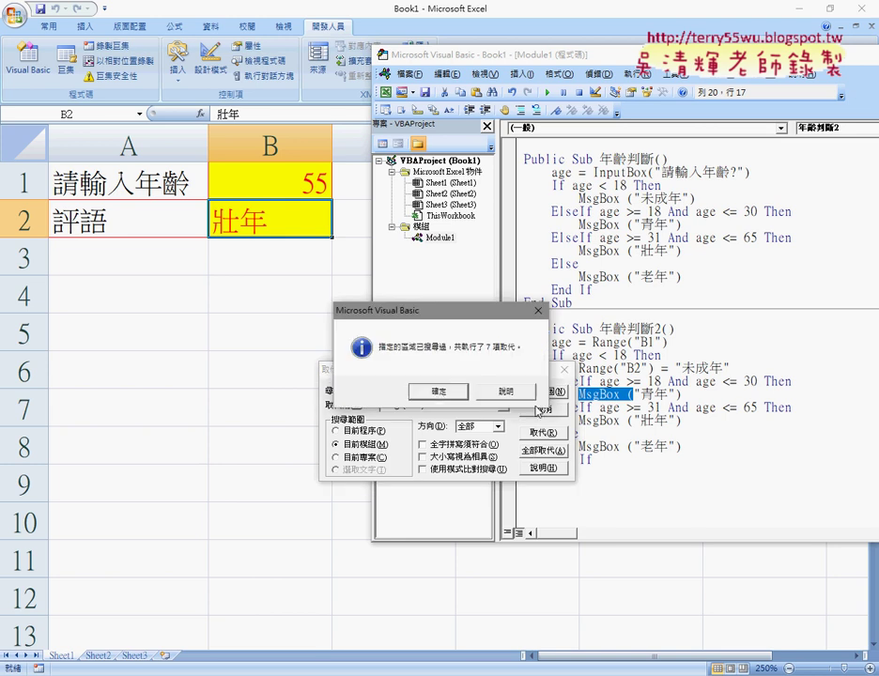
{"action": "left_click", "coordinate": [437, 394]}
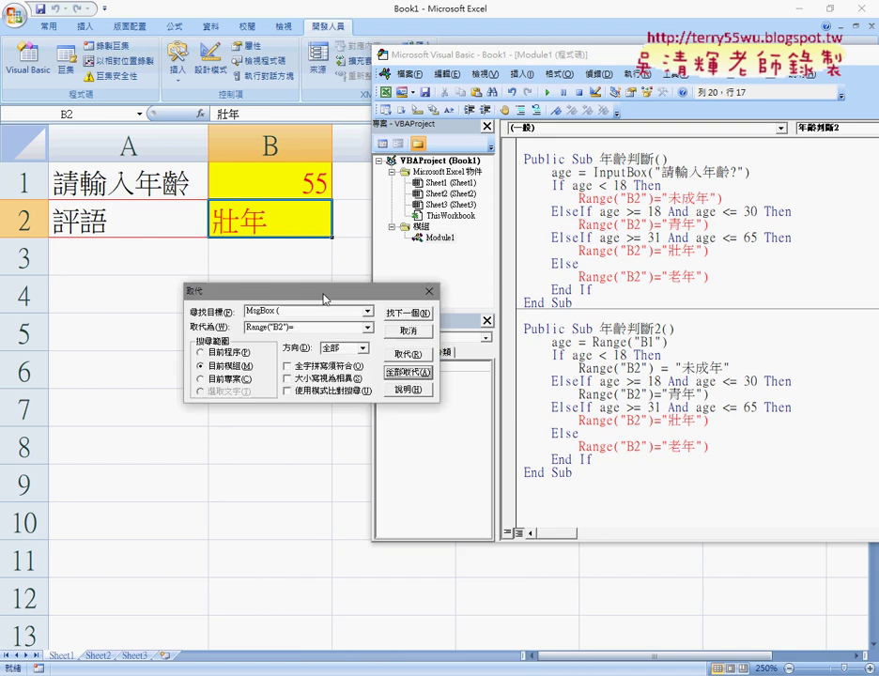
Step: Close the Replace dialog and remove the stray closing parentheses from 年齡判斷2's branches
{"action": "left_click_drag", "start_coordinate": [457, 555], "coordinate": [309, 282]}
{"action": "left_click", "coordinate": [396, 320]}
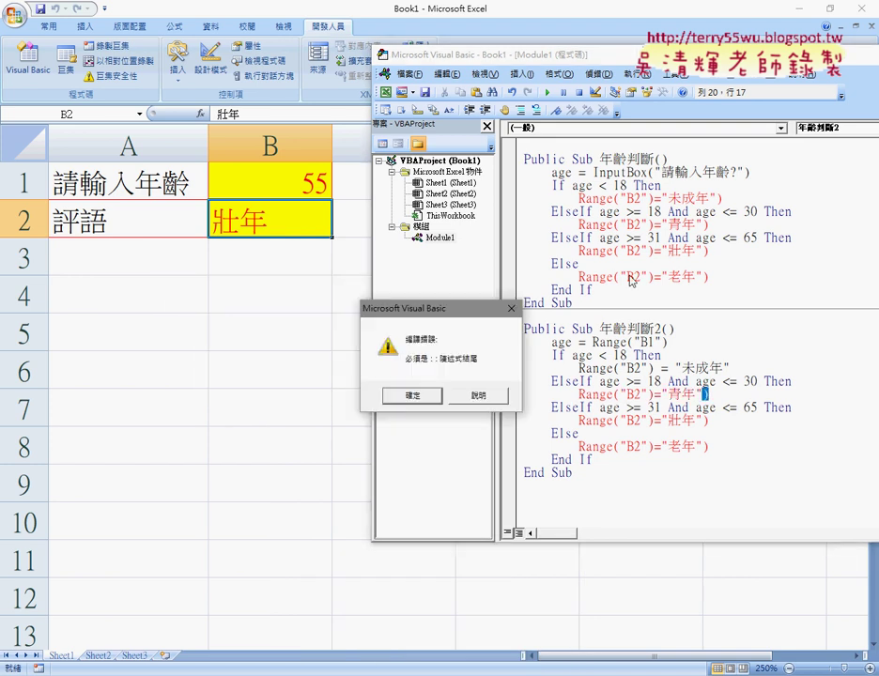
{"action": "left_click", "coordinate": [411, 396]}
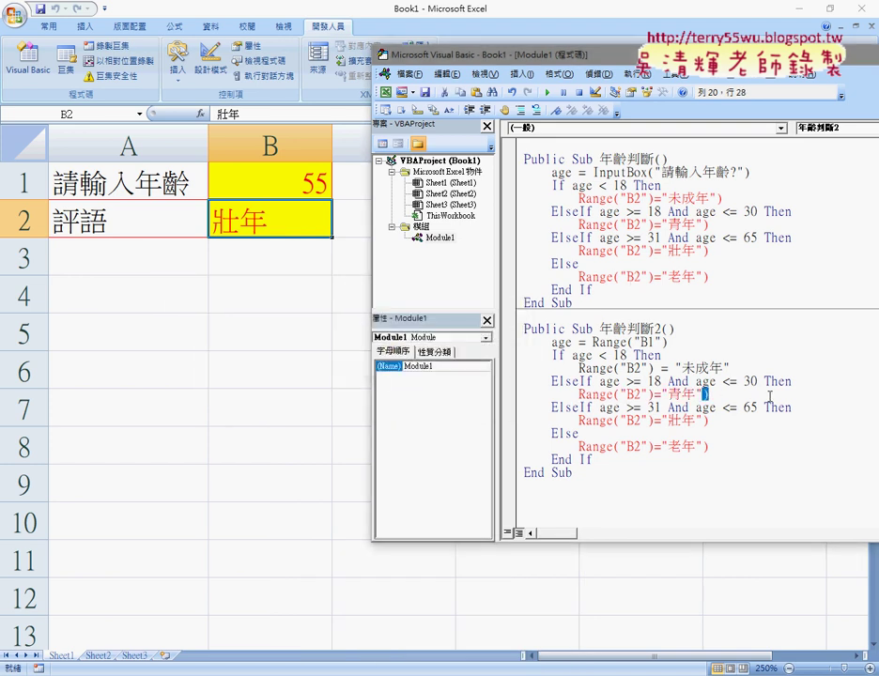
{"action": "left_click", "coordinate": [718, 393]}
{"action": "key", "text": "BackSpace"}
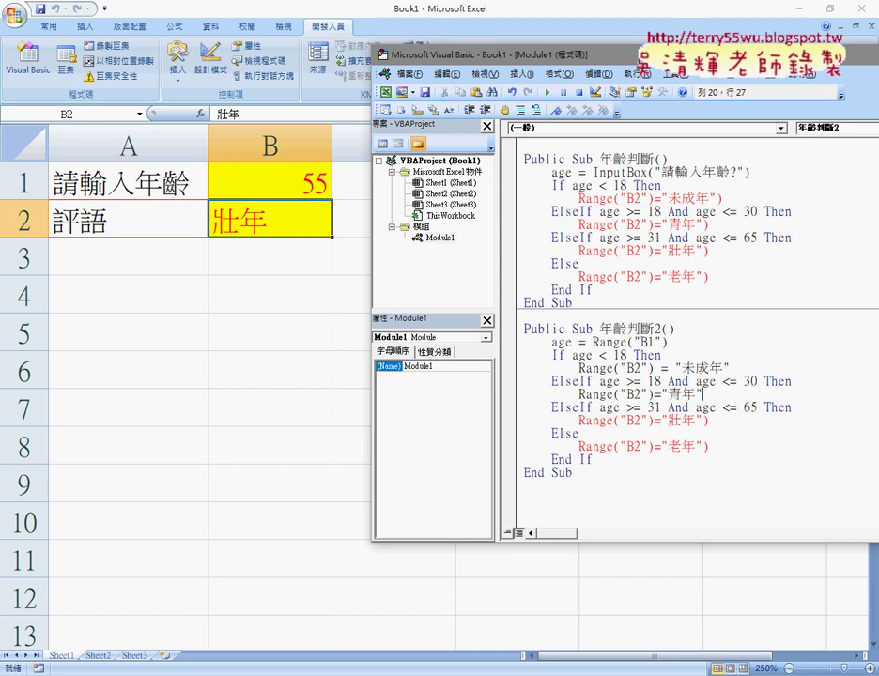
{"action": "key", "text": "Down"}
{"action": "key", "text": "Down"}
{"action": "key", "text": "Down"}
{"action": "key", "text": "Down"}
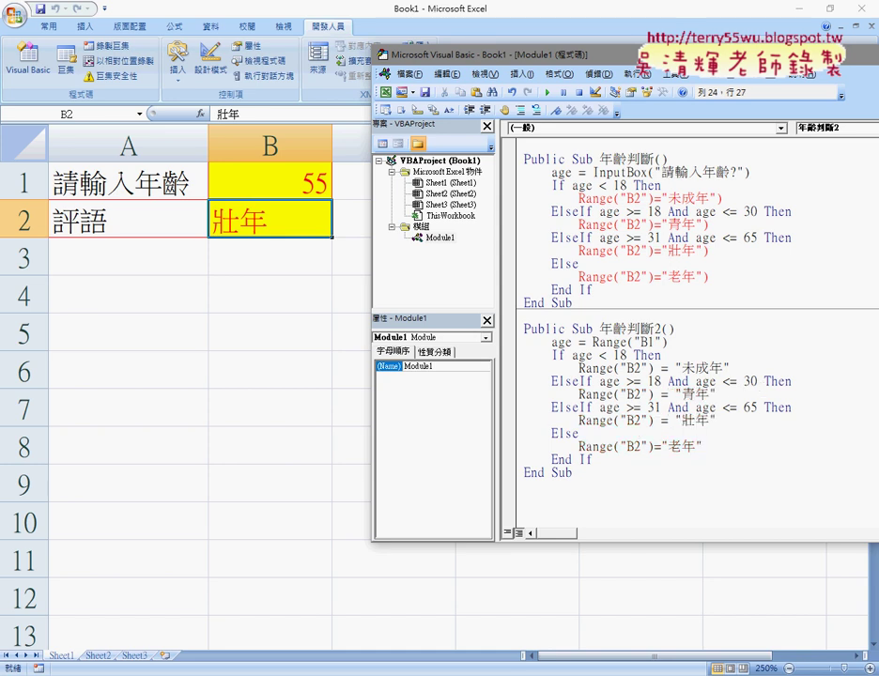
{"action": "key", "text": "Down"}
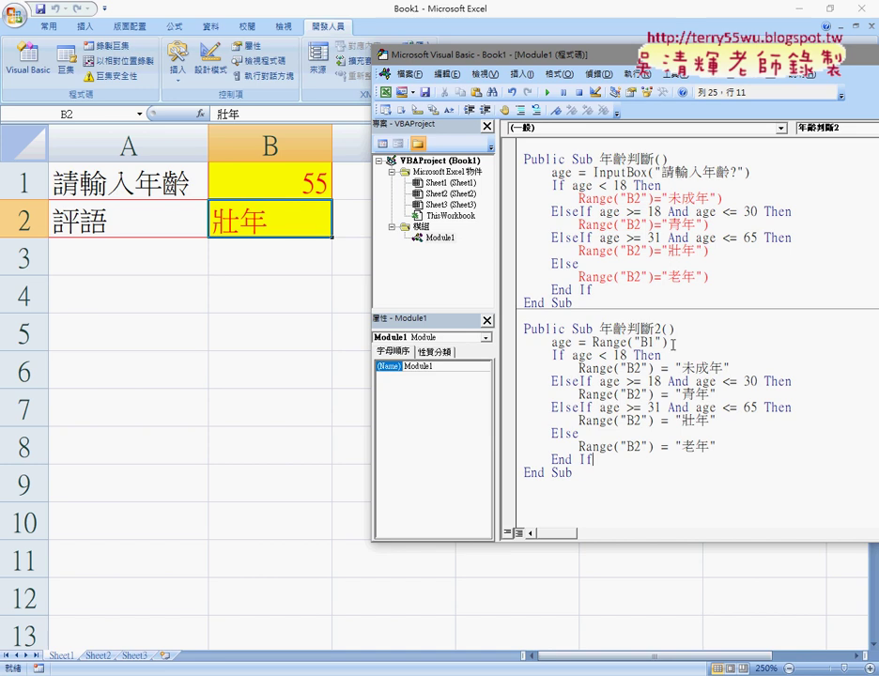
Step: Highlight Range("B1"), Range("B2") and "未成年" to explain the revised code
{"action": "left_click_drag", "start_coordinate": [670, 343], "coordinate": [592, 343]}
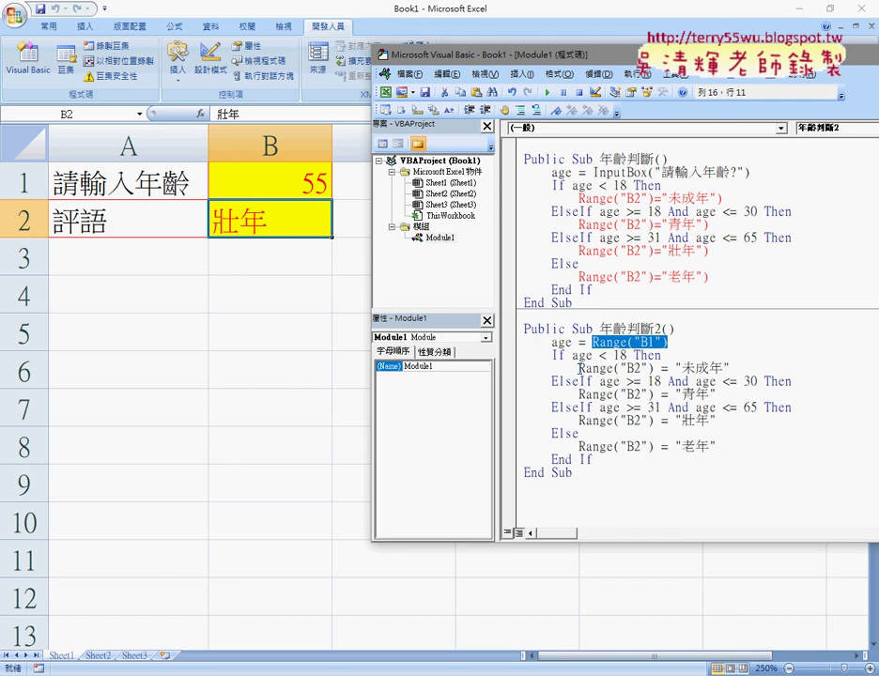
{"action": "left_click_drag", "start_coordinate": [579, 369], "coordinate": [654, 369]}
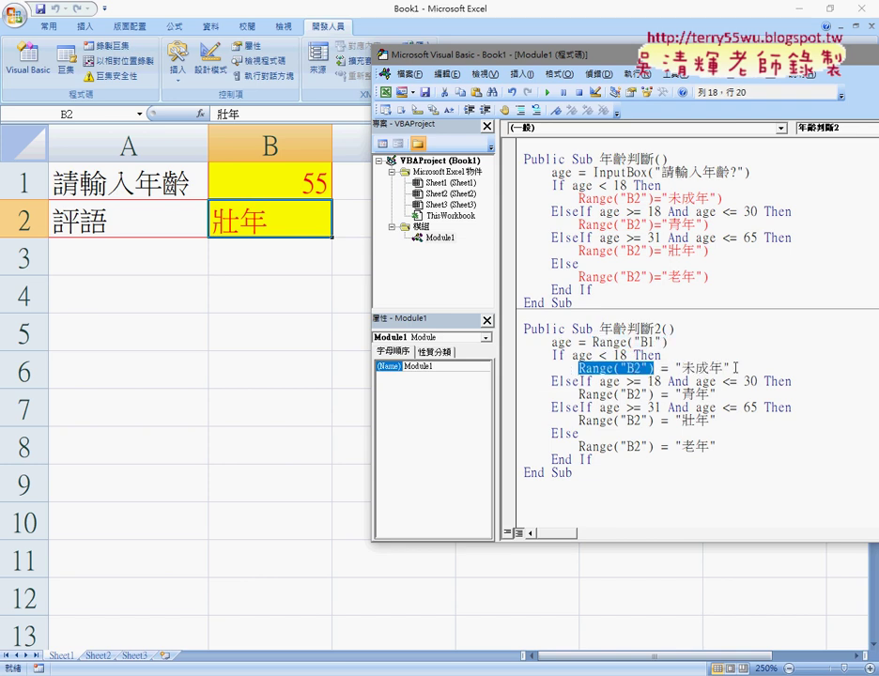
{"action": "left_click_drag", "start_coordinate": [736, 369], "coordinate": [673, 370]}
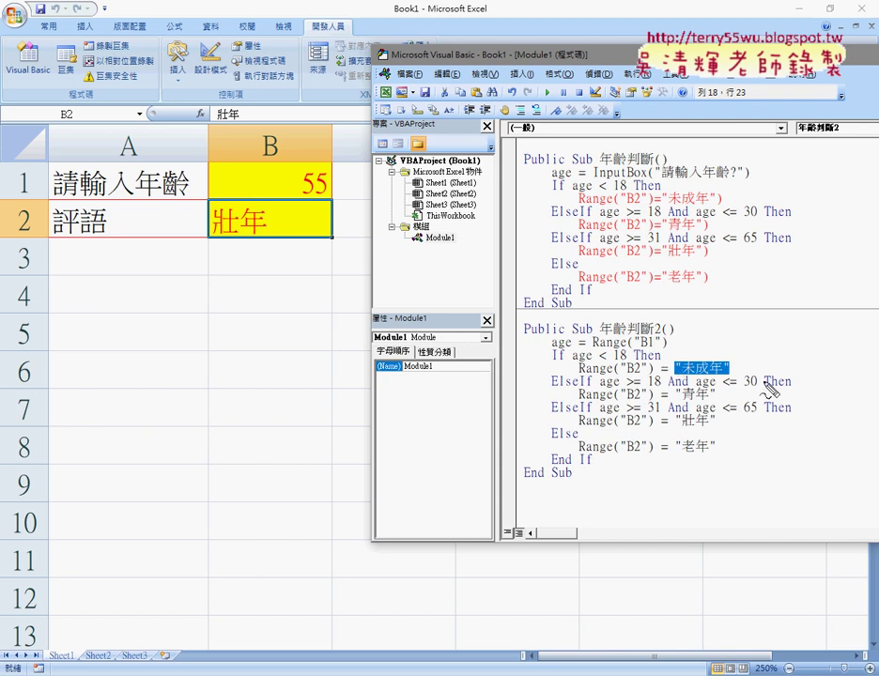
{"action": "left_click_drag", "start_coordinate": [730, 375], "coordinate": [637, 377]}
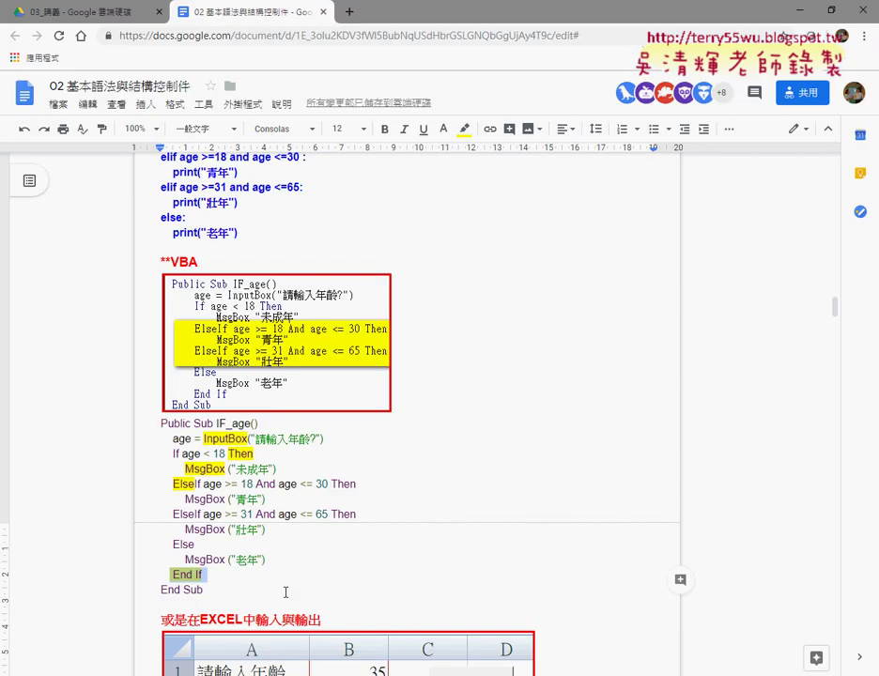
Step: Scroll the lesson notes down to the IF_age_range Sub in the 或是在EXCEL中輸入與輸出 section
{"action": "scroll", "coordinate": [286, 587], "scroll_direction": "down", "scroll_amount": 1}
{"action": "scroll", "coordinate": [310, 526], "scroll_direction": "down", "scroll_amount": 3}
{"action": "scroll", "coordinate": [324, 465], "scroll_direction": "down", "scroll_amount": 1}
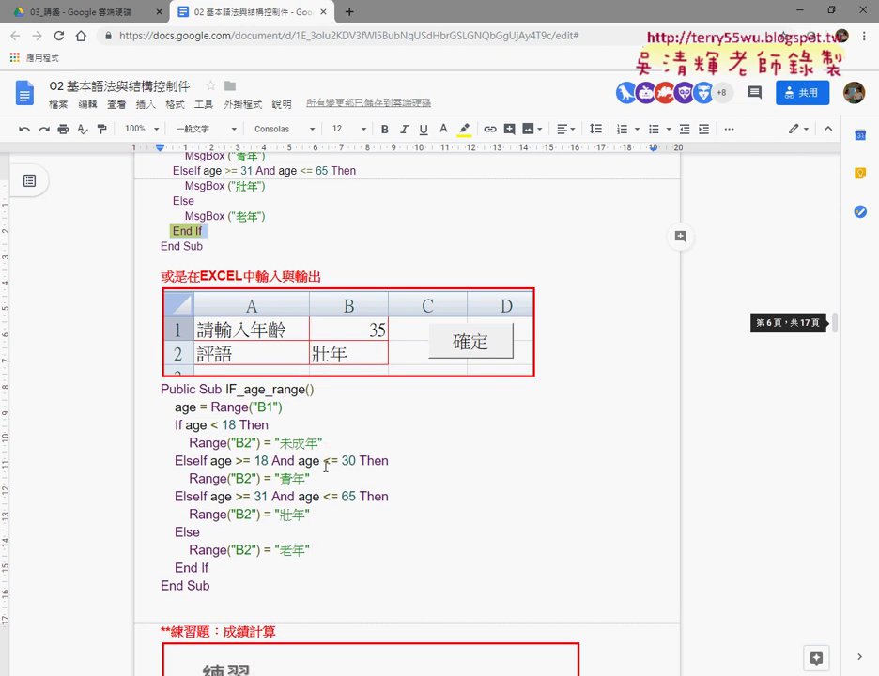